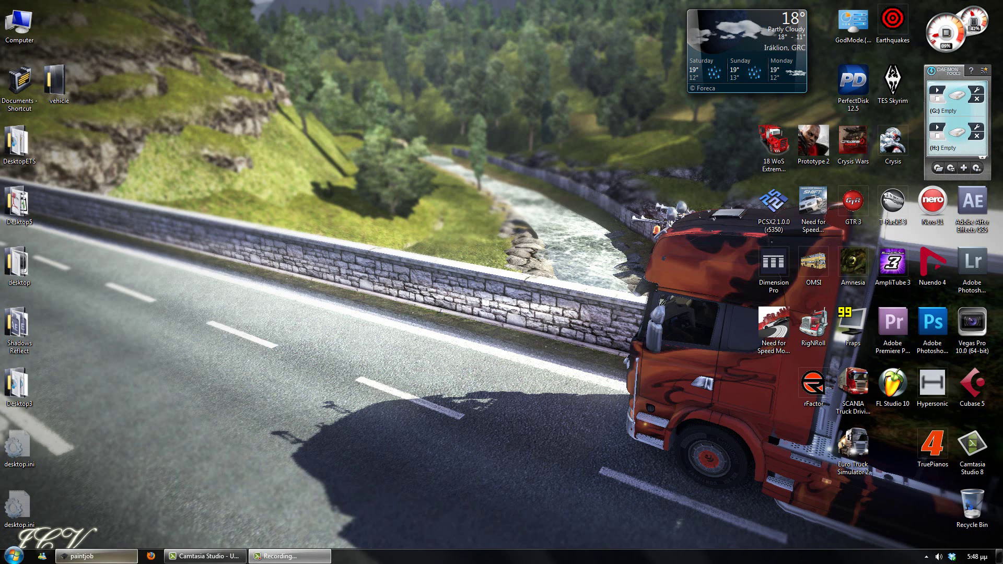
Navigate Explorer from base through vehicle, truck and upgrade into the paintjob texture folder
click(96, 556)
click(261, 20)
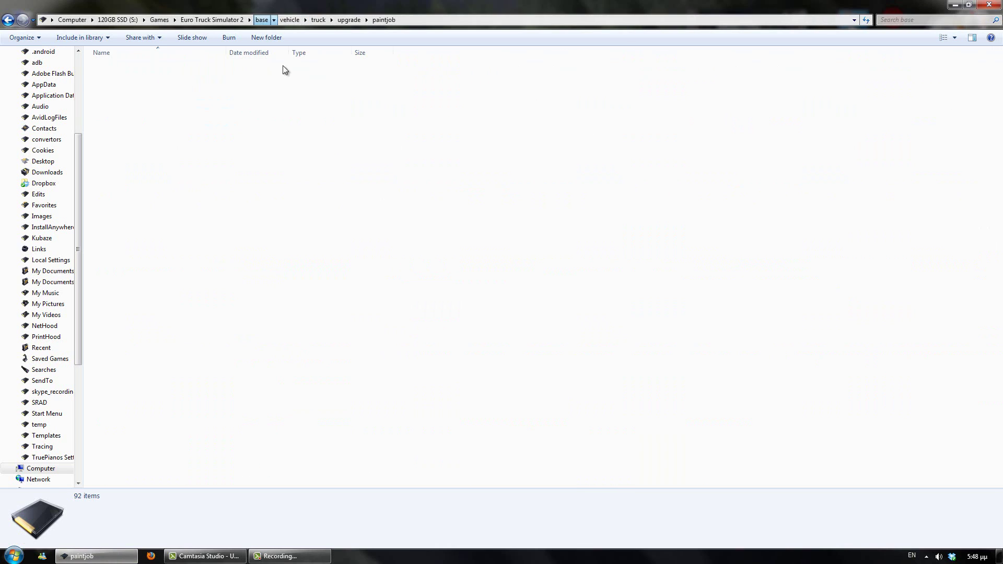
double_click(122, 255)
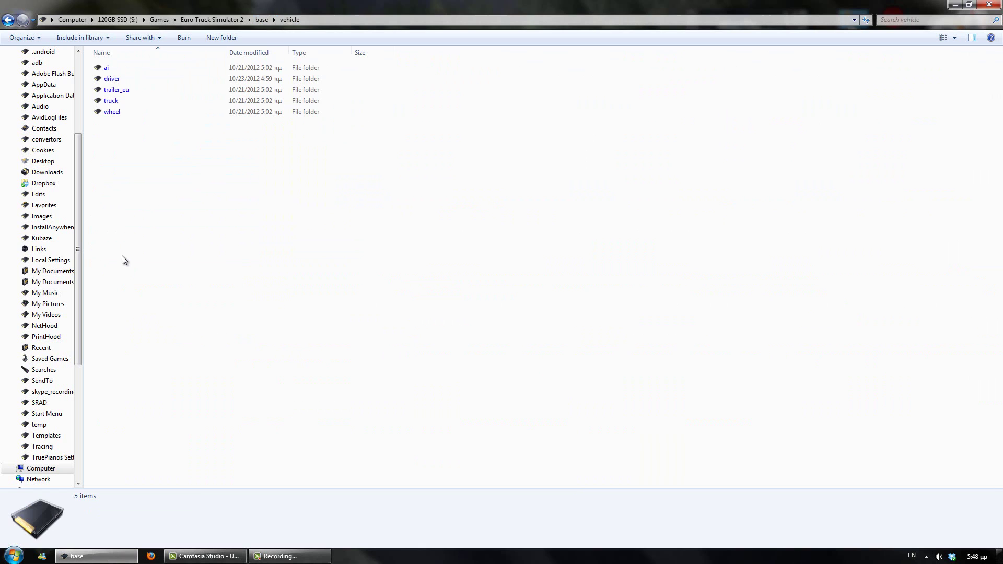
double_click(114, 101)
double_click(116, 156)
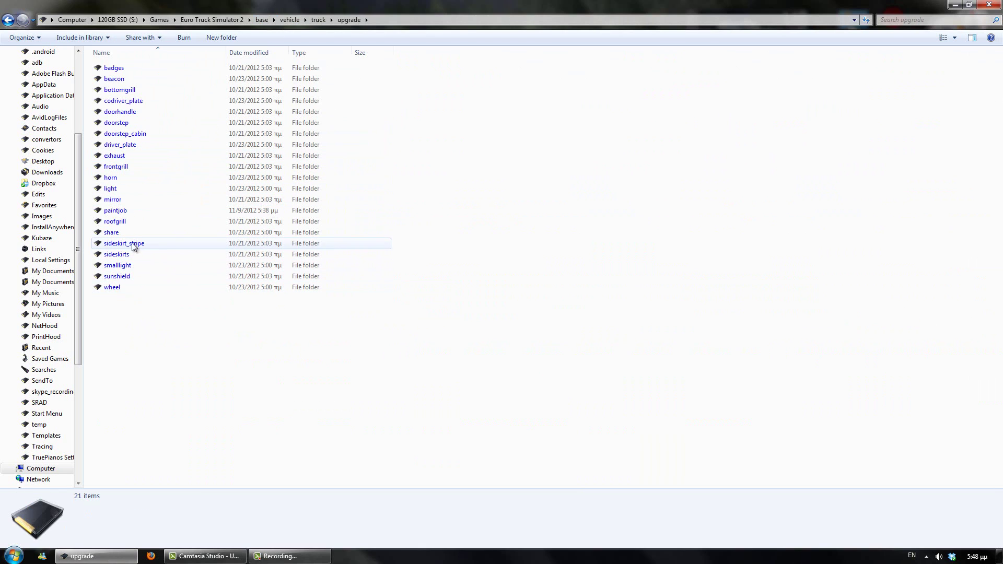
double_click(133, 211)
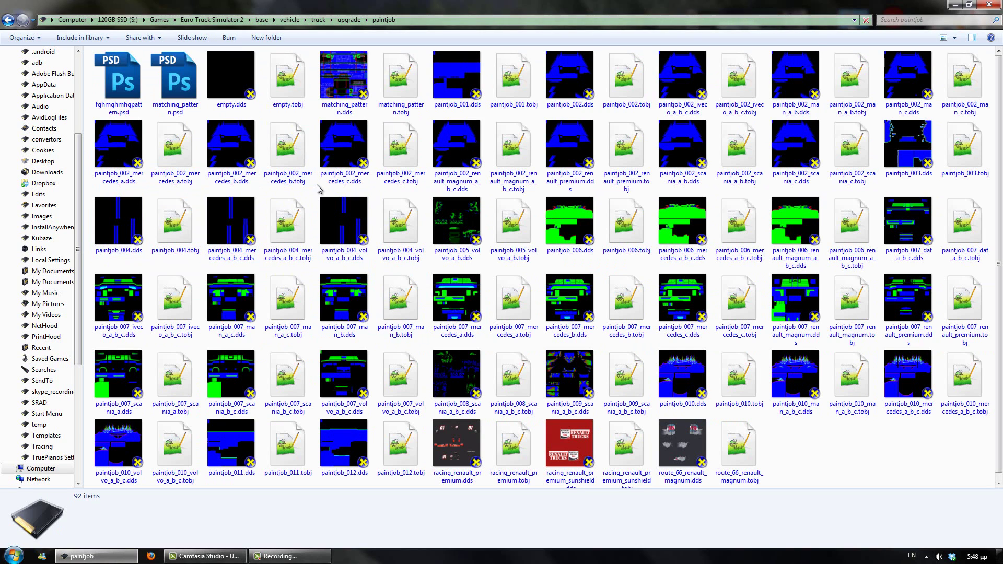
Open paintjob_007_mercedes_a.dds in DXTBmp and enlarge its DXT1 format and mipmap preview
right_click(454, 304)
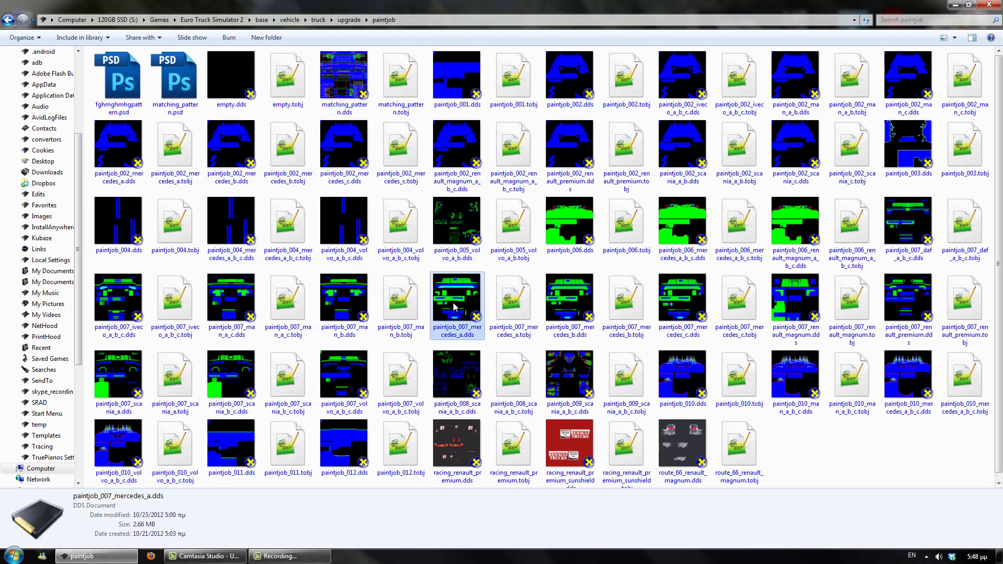
mouse_move(625, 361)
click(680, 367)
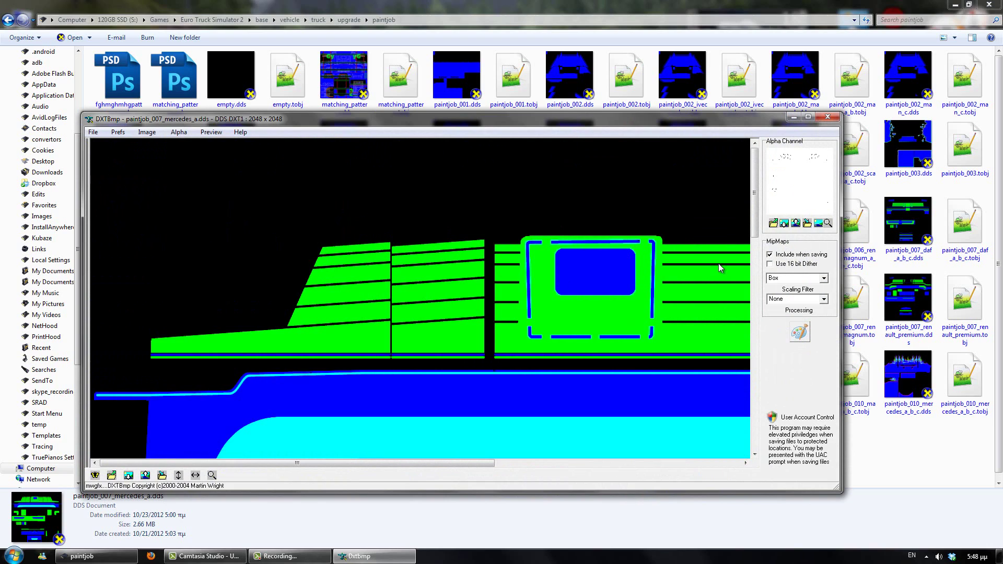
click(212, 475)
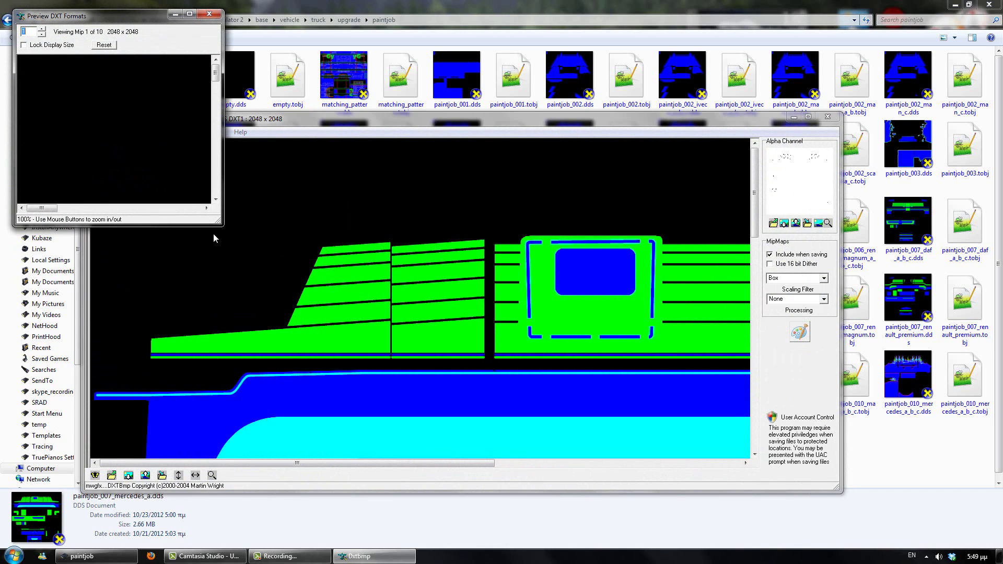
drag(215, 219, 939, 502)
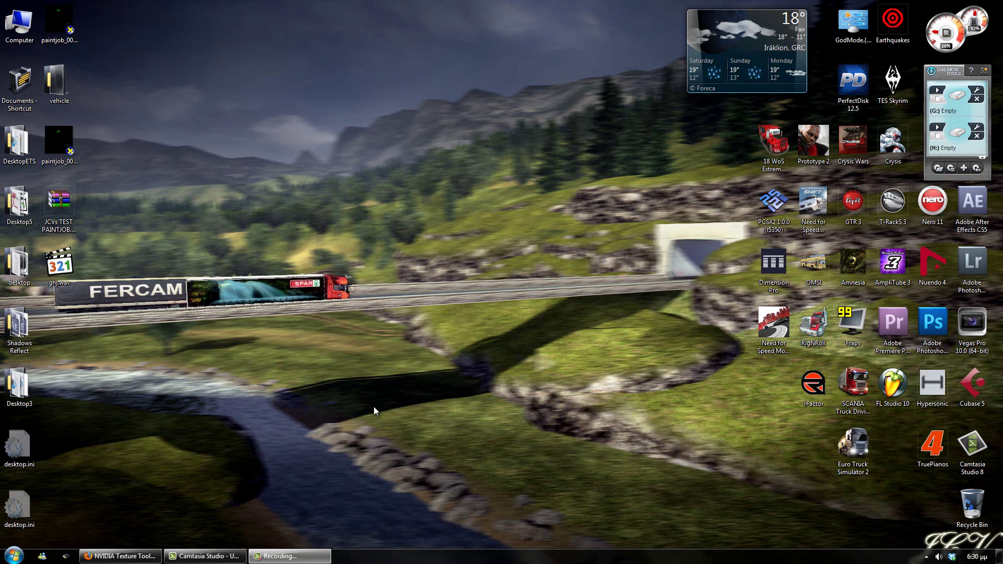
Restore the NVIDIA Texture Tools for Adobe Photoshop page and scroll through its DDS plug-in notes
click(120, 555)
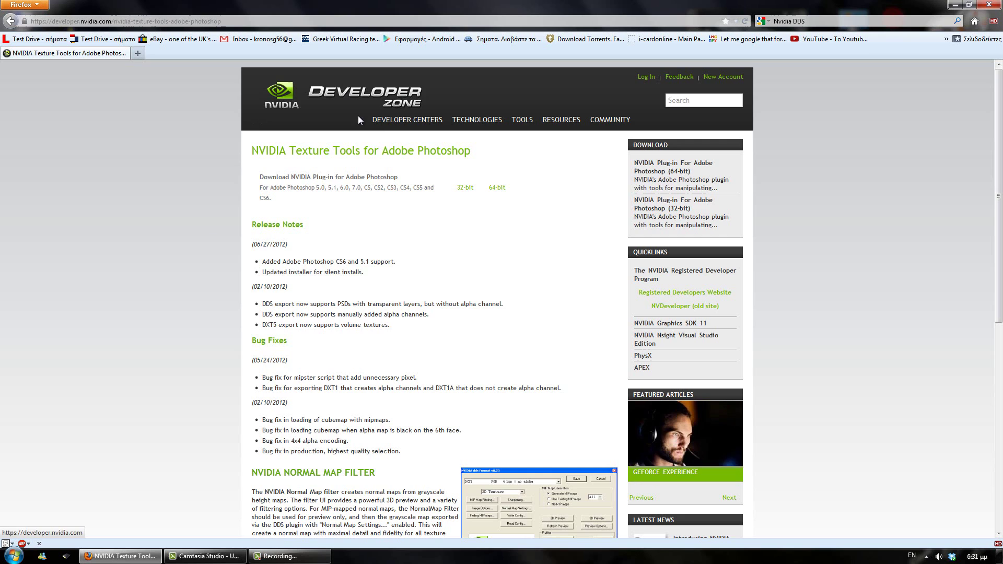
scroll(218, 253, down, 5)
scroll(217, 253, down, 3)
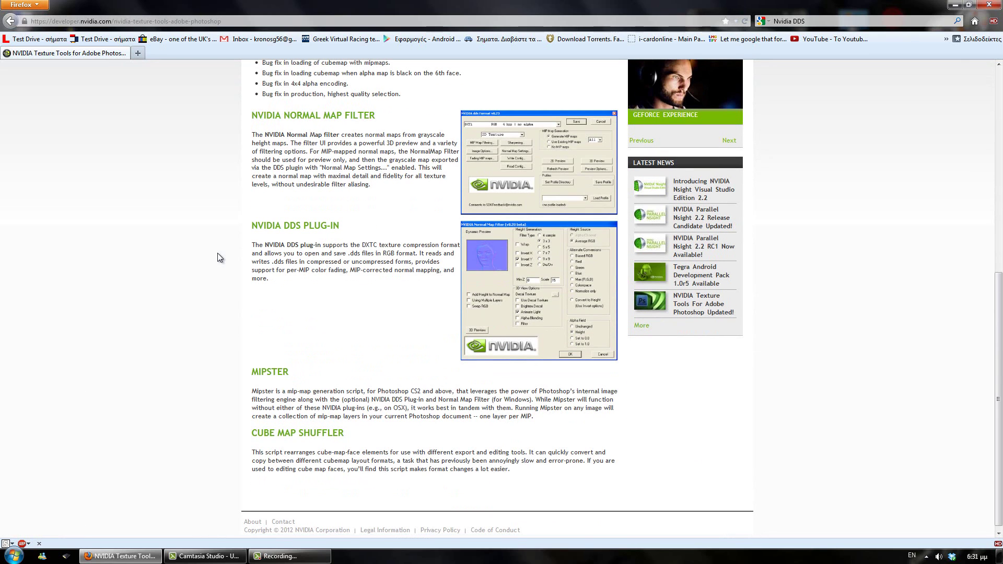
scroll(217, 253, up, 8)
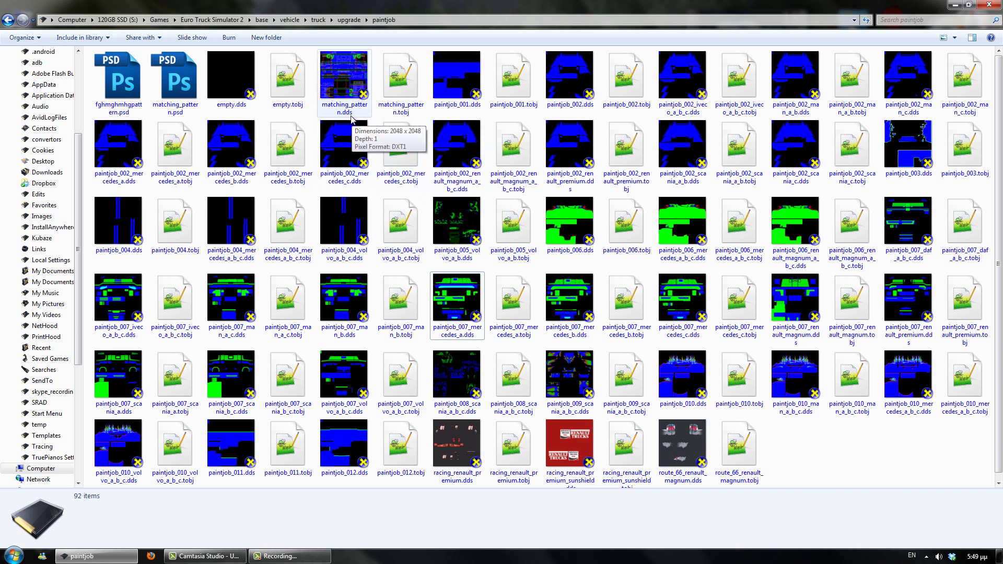
Open matching_pattern.dds from the paintjob folder with Adobe Photoshop CS5
click(355, 93)
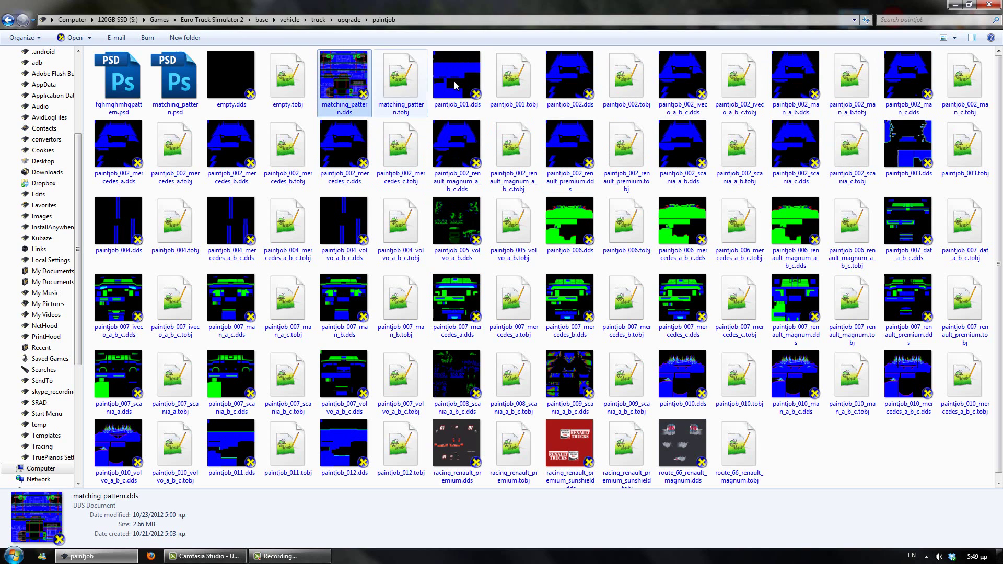
right_click(349, 80)
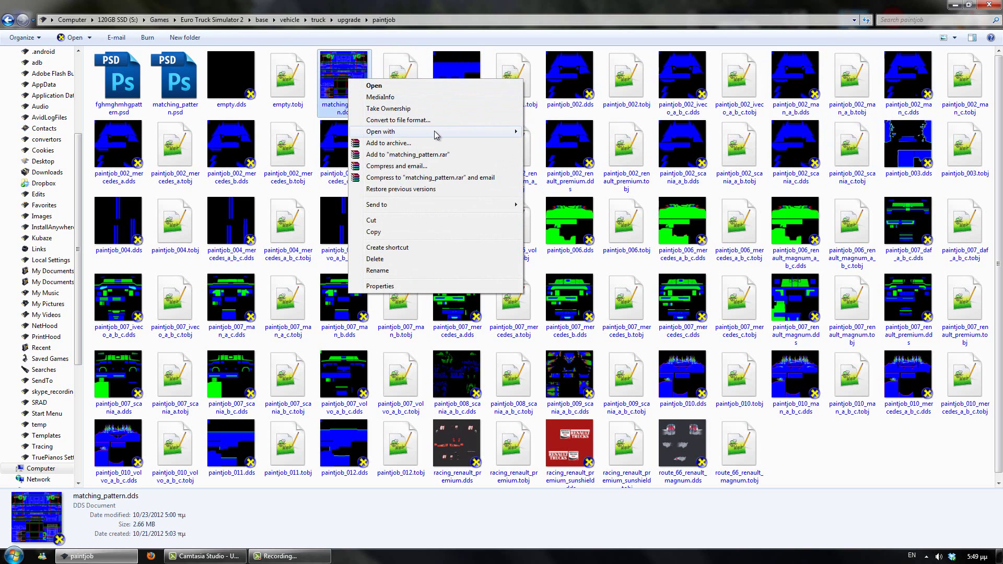
mouse_move(469, 135)
click(563, 134)
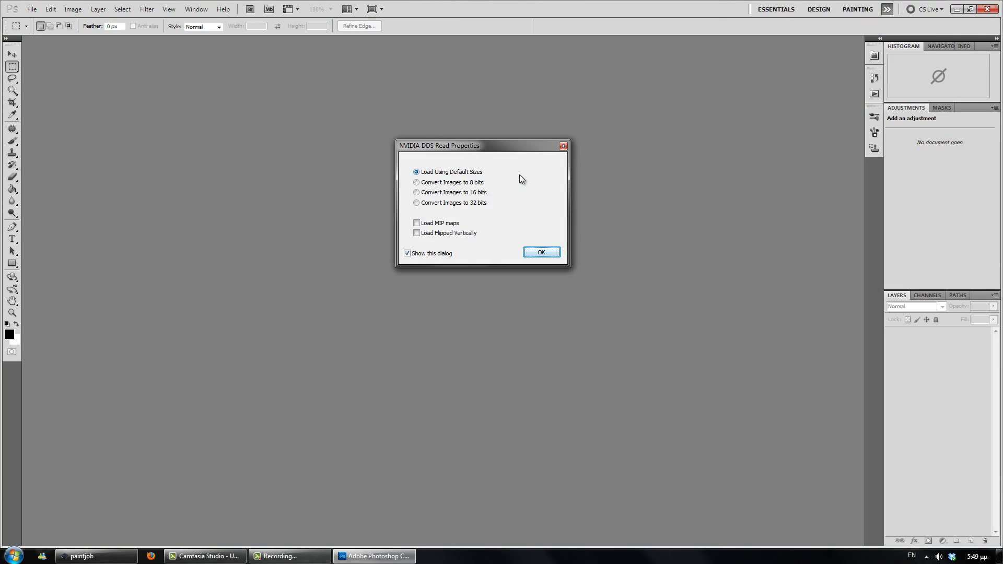
Load matching_pattern.dds at default size and marquee the upper-right, lower, middle and top-centre cab areas
click(541, 252)
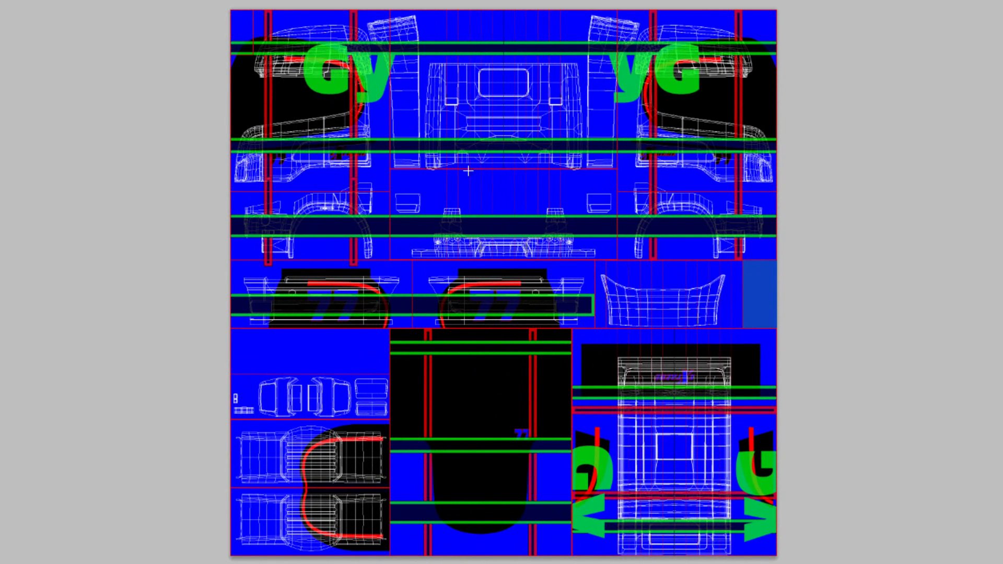
drag(612, 40, 752, 175)
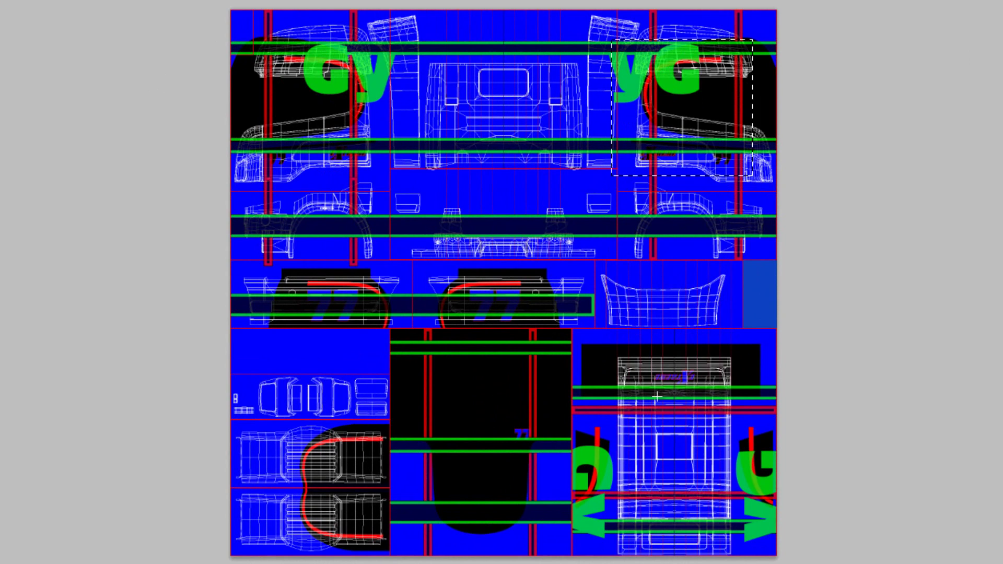
drag(620, 360, 737, 514)
drag(240, 431, 363, 541)
drag(246, 272, 596, 326)
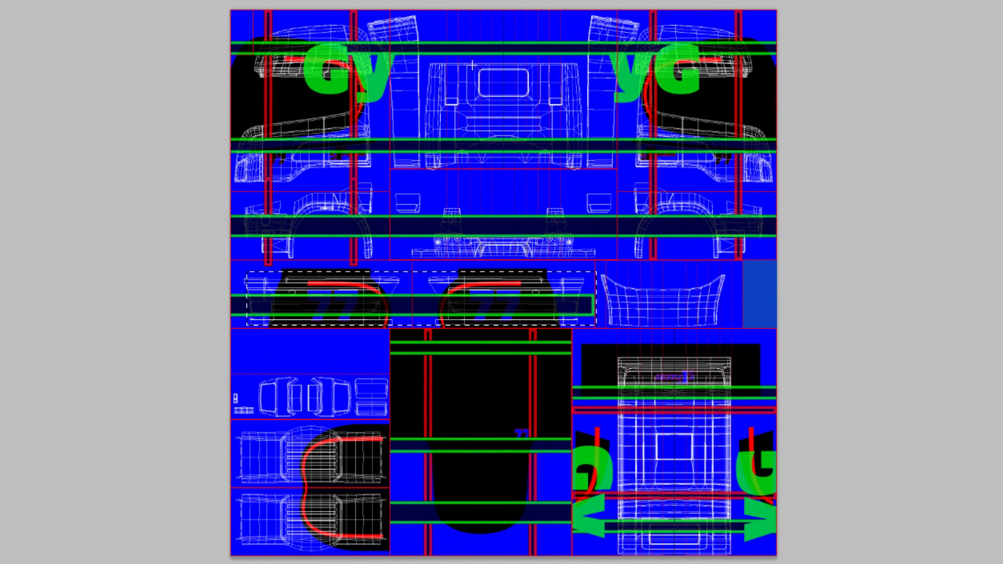
drag(468, 62, 582, 163)
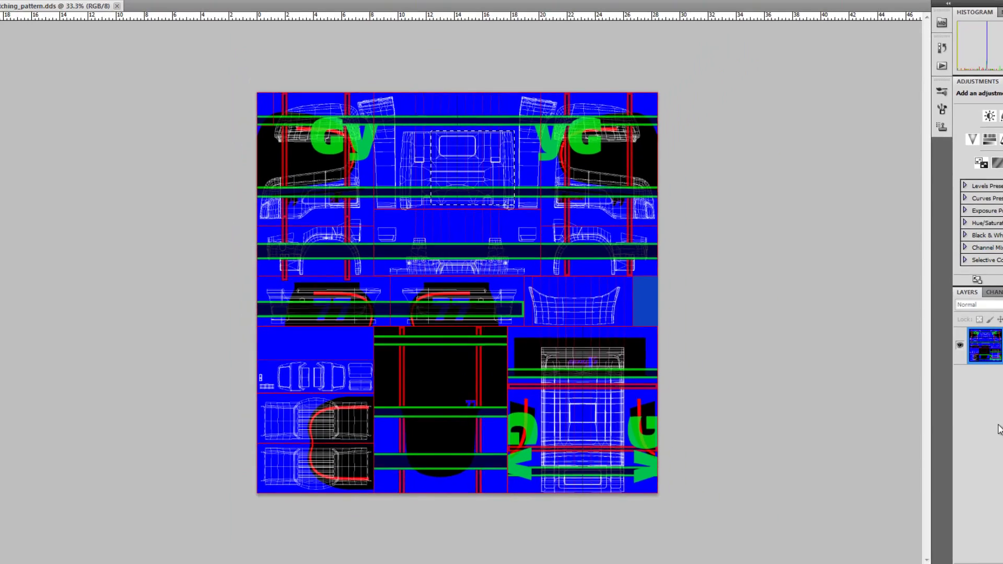
Clear the selection, add Layer 1 filled with black, and lower its opacity to about 33%
key(ctrl+d)
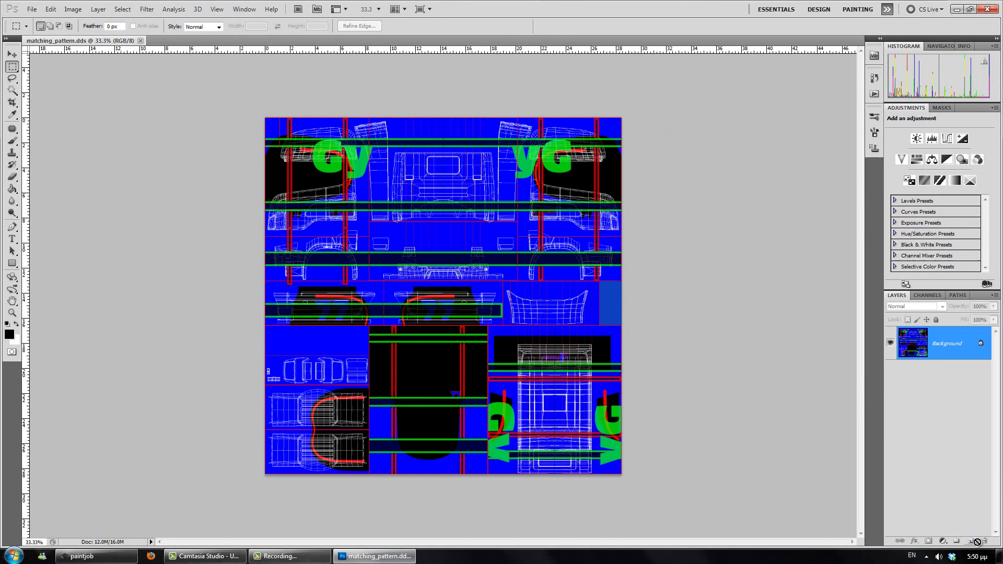
click(971, 541)
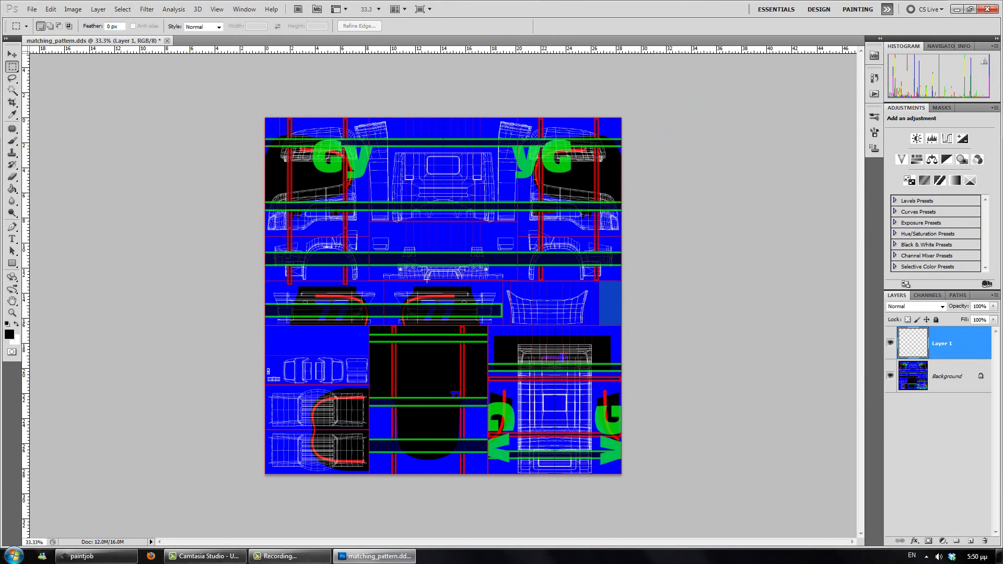
click(11, 188)
click(307, 239)
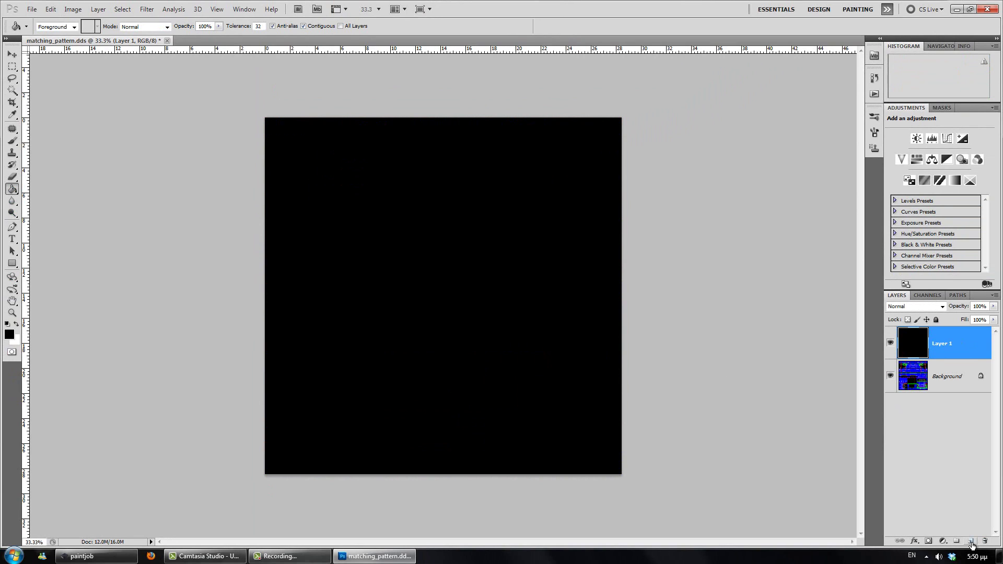
click(992, 308)
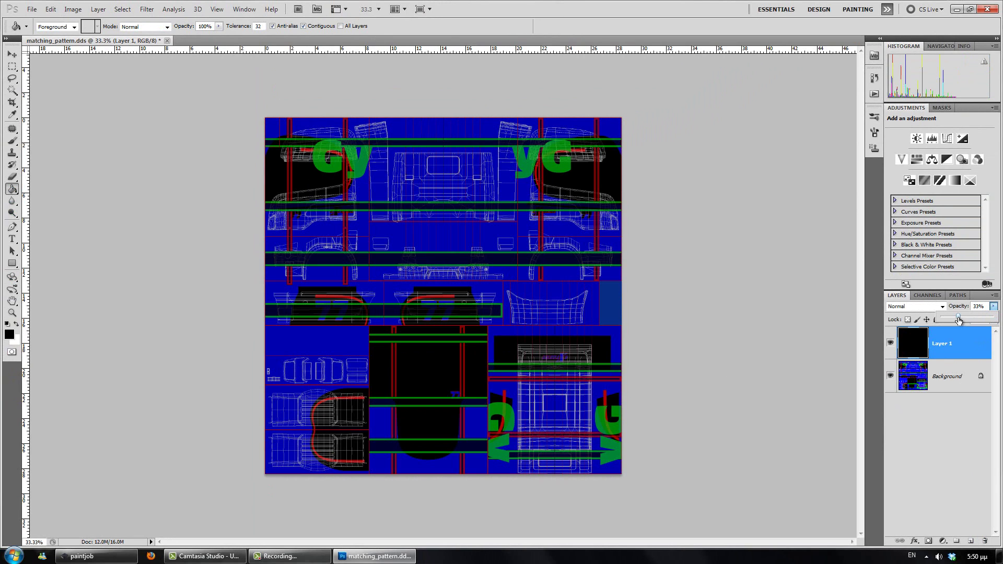
click(932, 457)
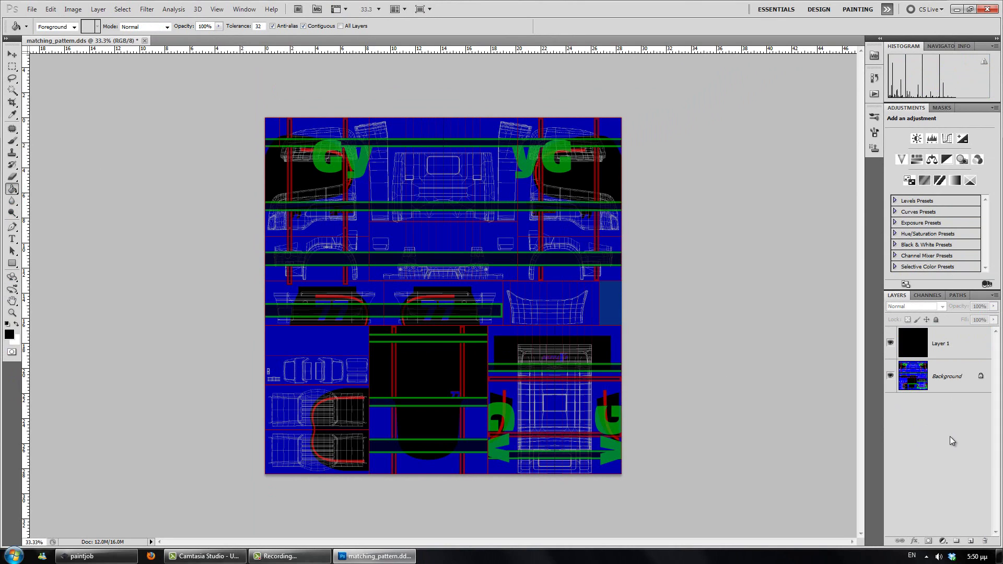
Add a 'JCV' text layer on the cab's left side
key(t)
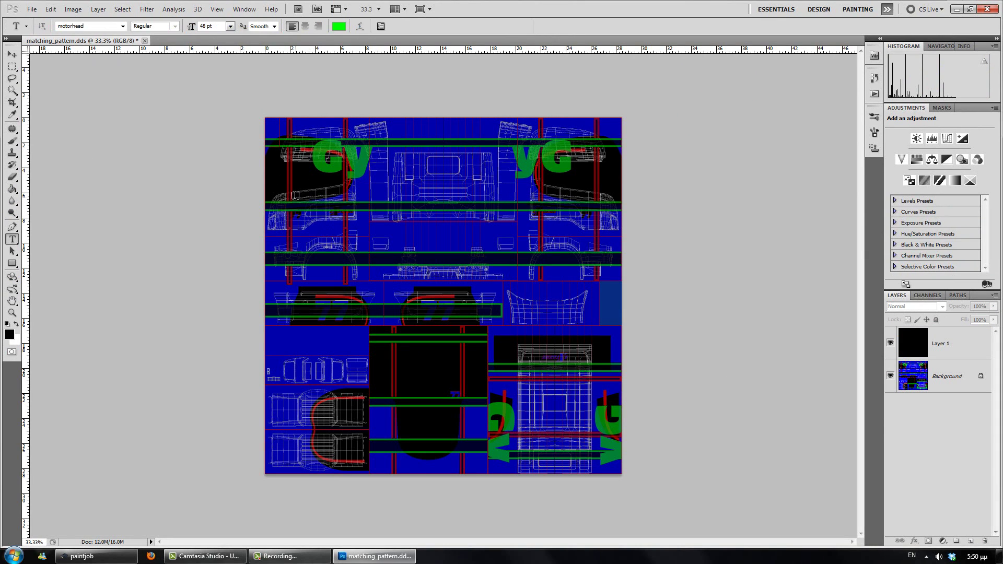
click(295, 196)
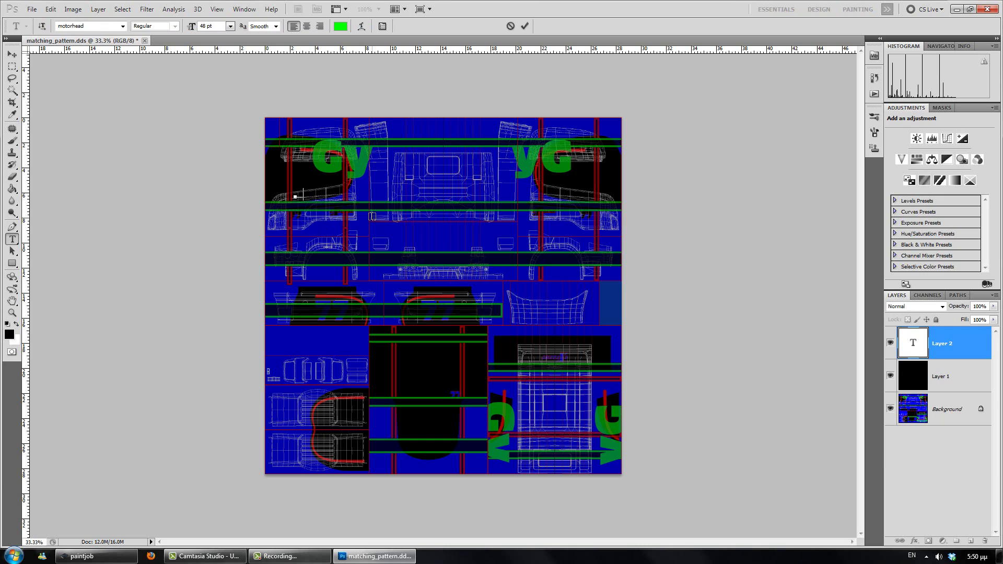
text(ICV)
click(932, 459)
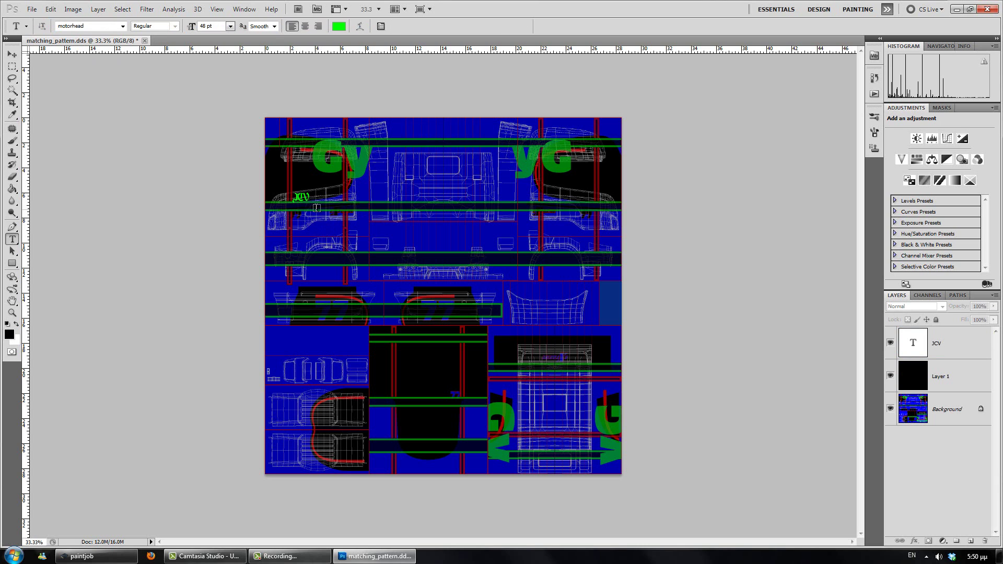
Change the JCV text colour from green to pure blue (R 0, G 0, B 255)
click(300, 195)
click(338, 26)
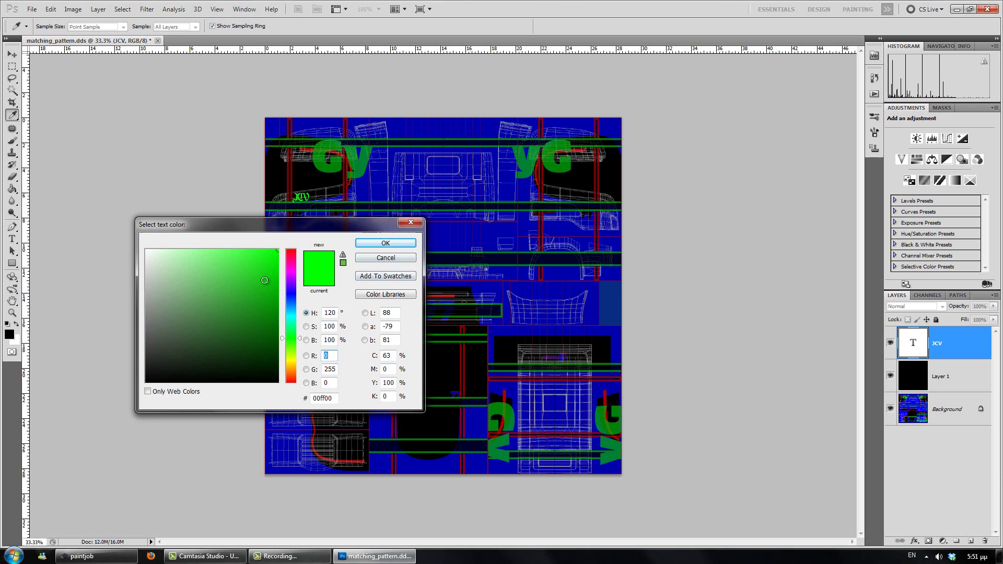
click(337, 369)
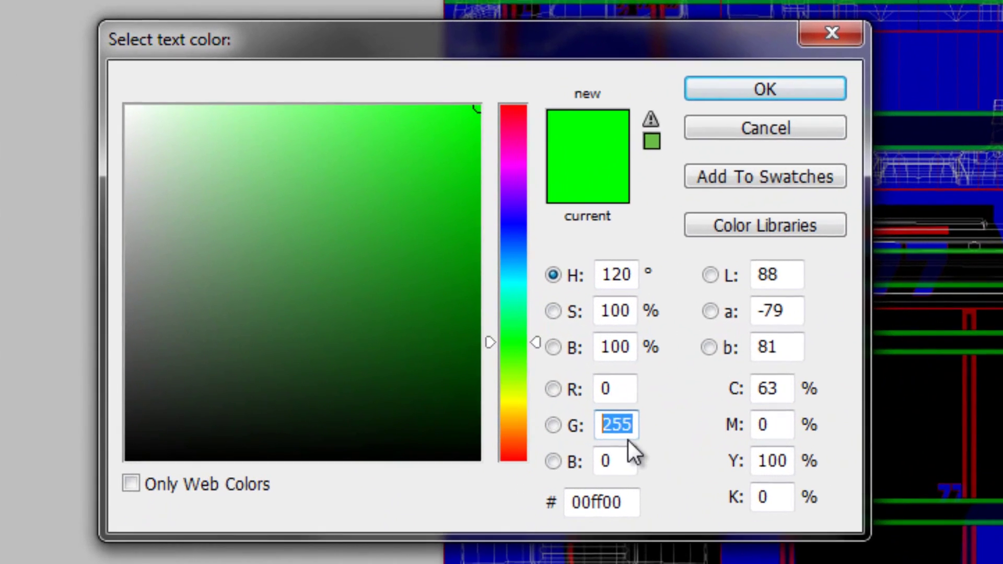
text(0)
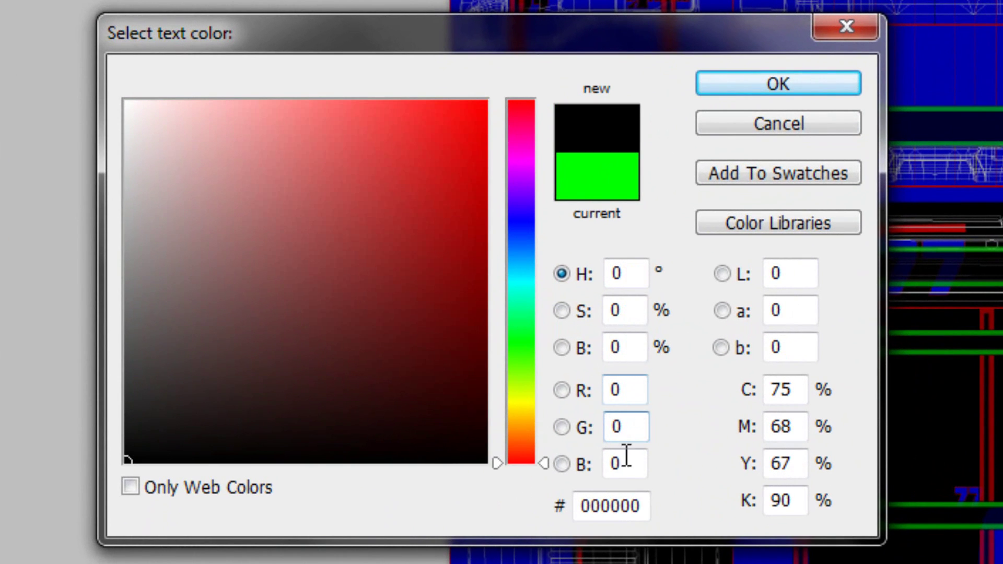
click(616, 460)
text(255)
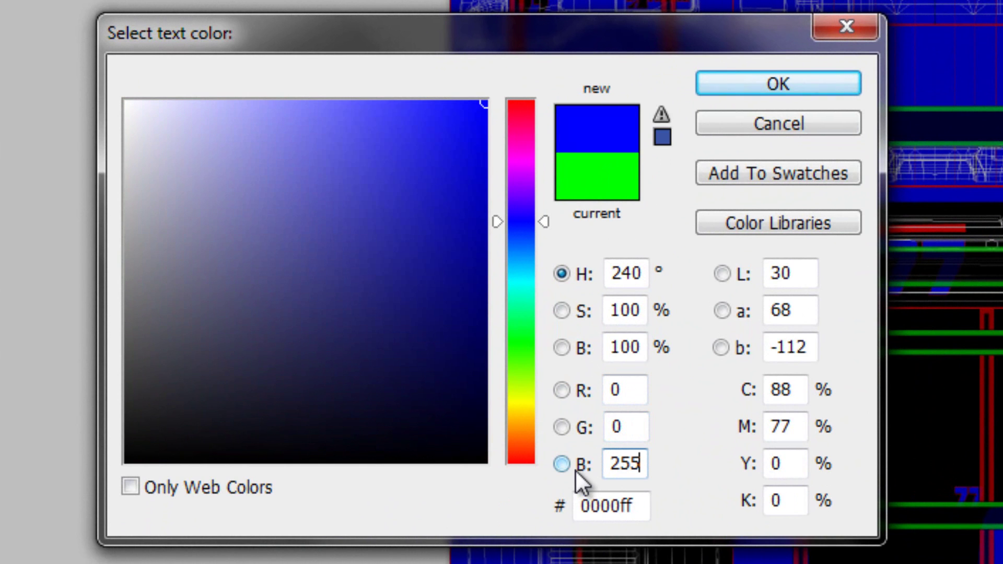
click(713, 95)
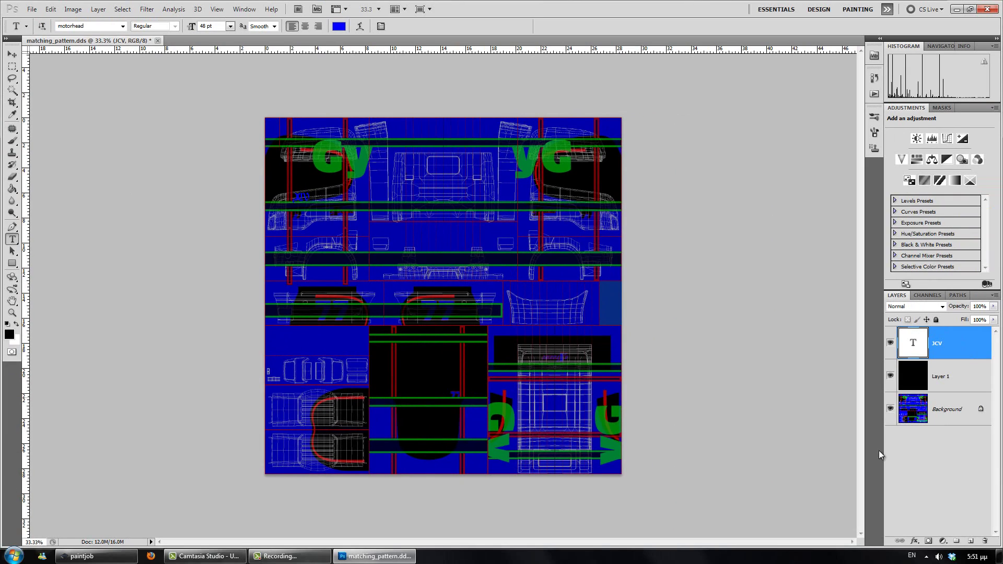
Duplicate the blue JCV layer and move the JCV copy to the texture's right side
drag(958, 343, 970, 541)
click(12, 54)
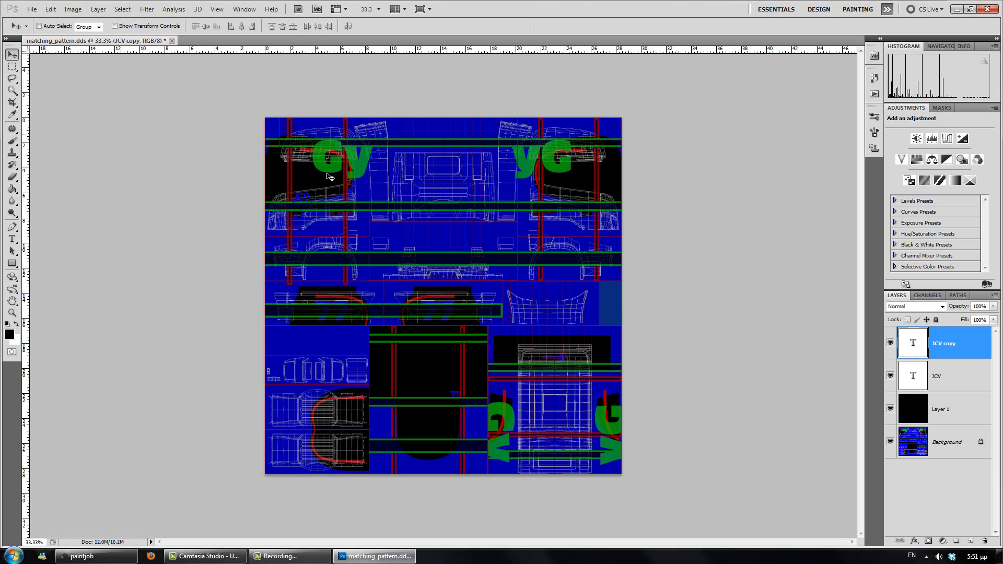
drag(303, 202, 444, 200)
drag(560, 199, 578, 202)
drag(587, 201, 586, 203)
click(916, 497)
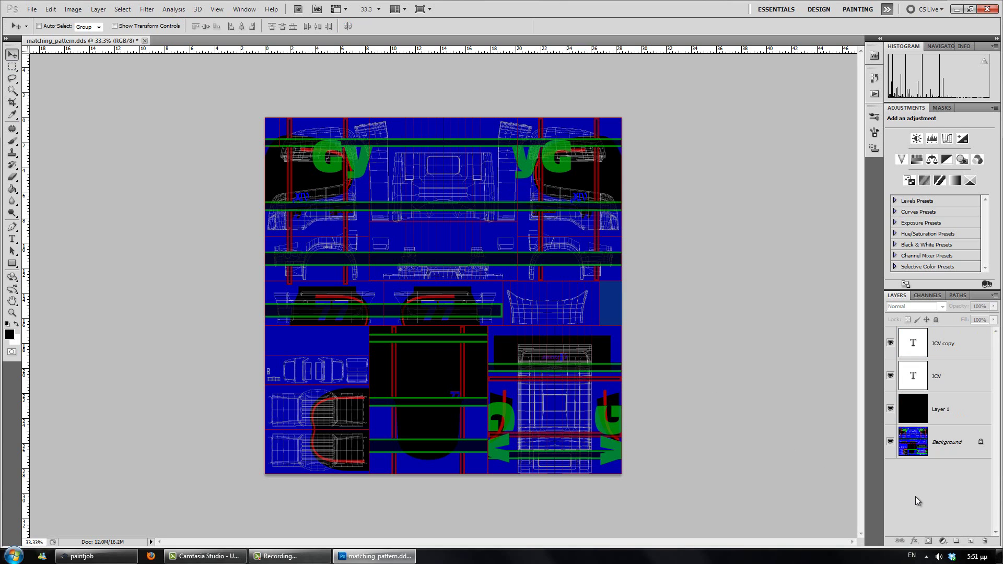
click(12, 239)
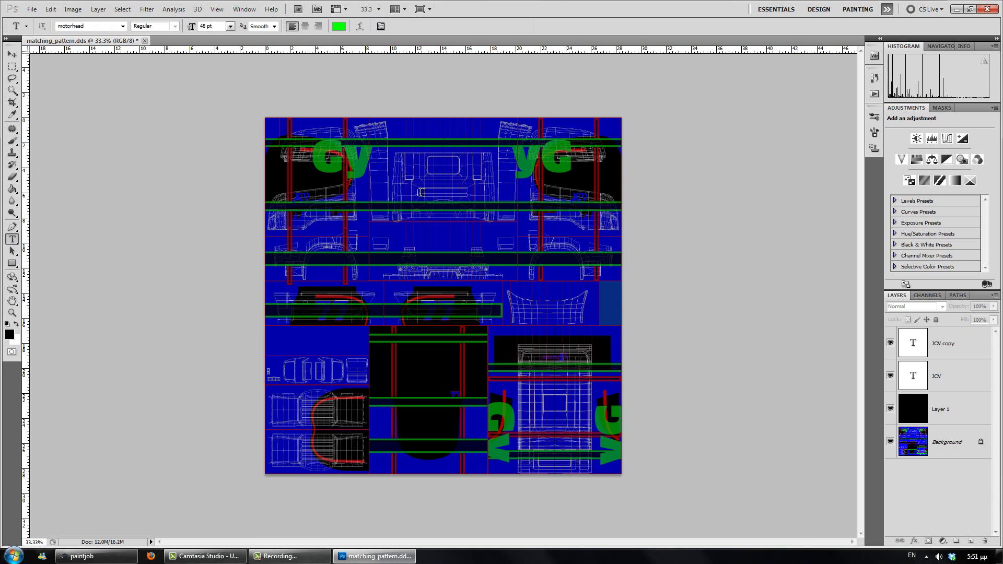
Add a green JCV text near the top centre and enlarge it to 117 pt
click(421, 192)
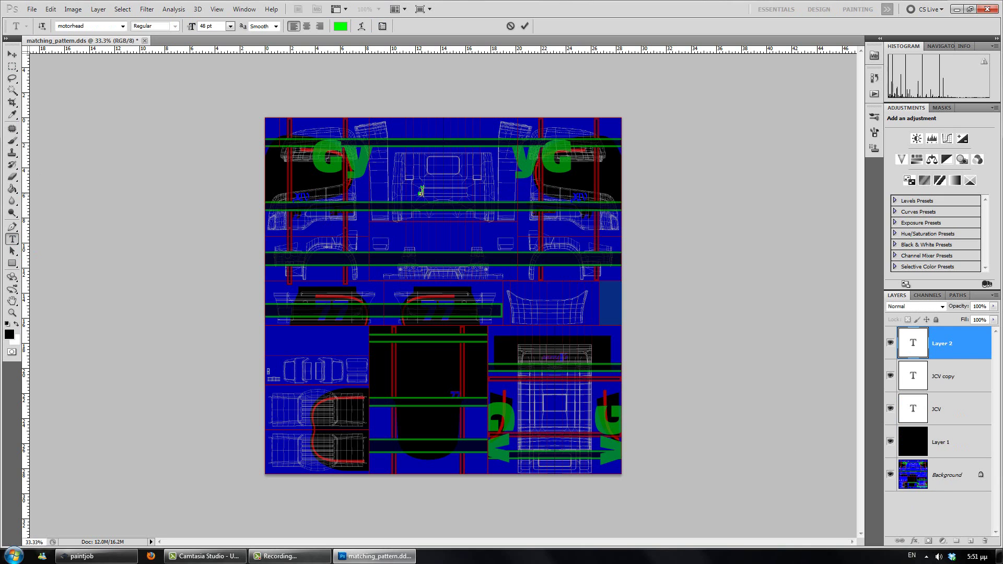
drag(421, 192, 436, 192)
click(222, 22)
key(Up)
key(Up)
key(Up)
key(Up)
key(Up)
key(Up)
key(Up)
key(Up)
key(Up)
key(Up)
key(Up)
key(Up)
key(Up)
key(Up)
key(Up)
key(Up)
key(Up)
key(Up)
key(Up)
key(Up)
key(Up)
key(Up)
key(Up)
key(Up)
key(Up)
key(Up)
key(Up)
key(Up)
key(Up)
key(Up)
key(Up)
key(Up)
key(Up)
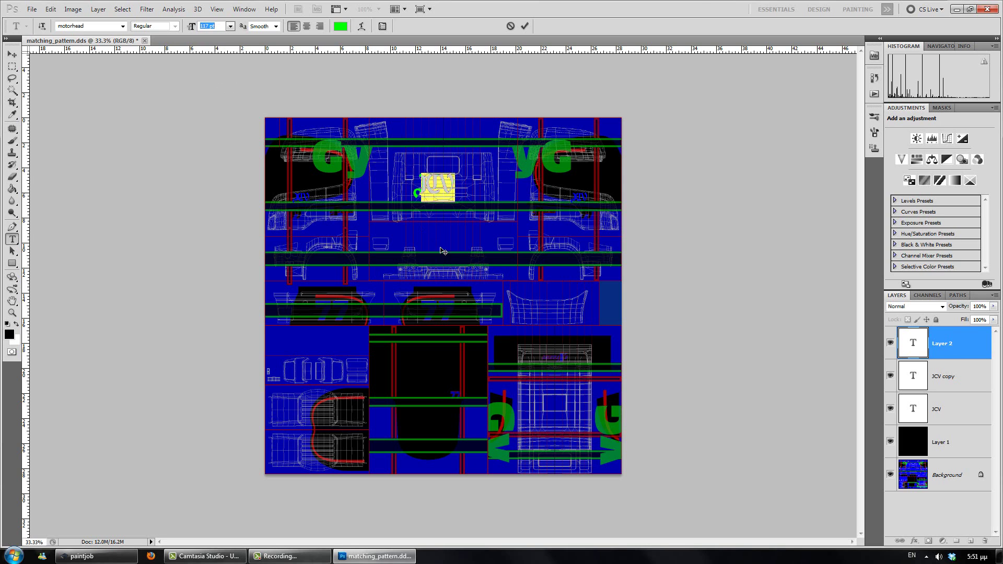
drag(443, 251, 449, 257)
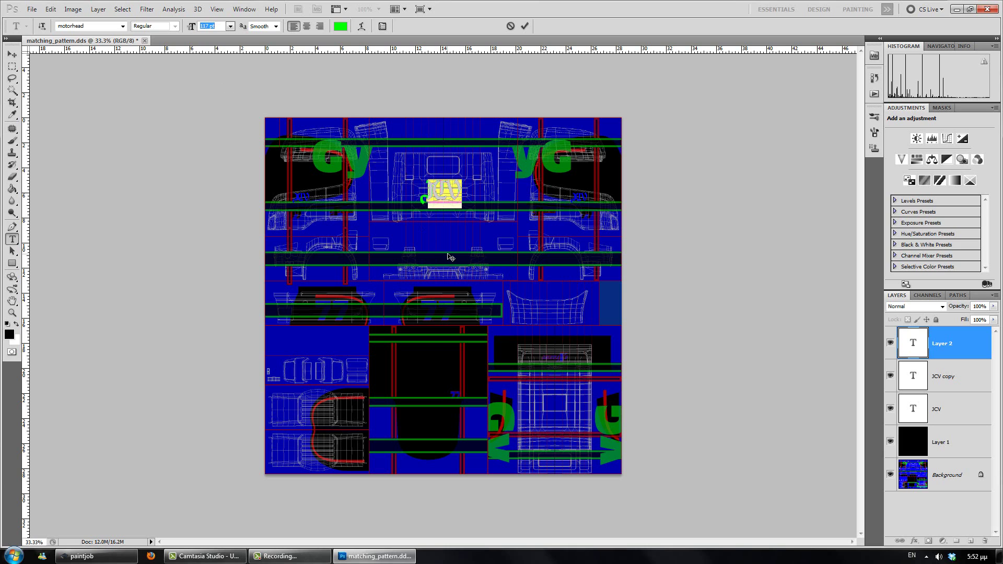
click(938, 515)
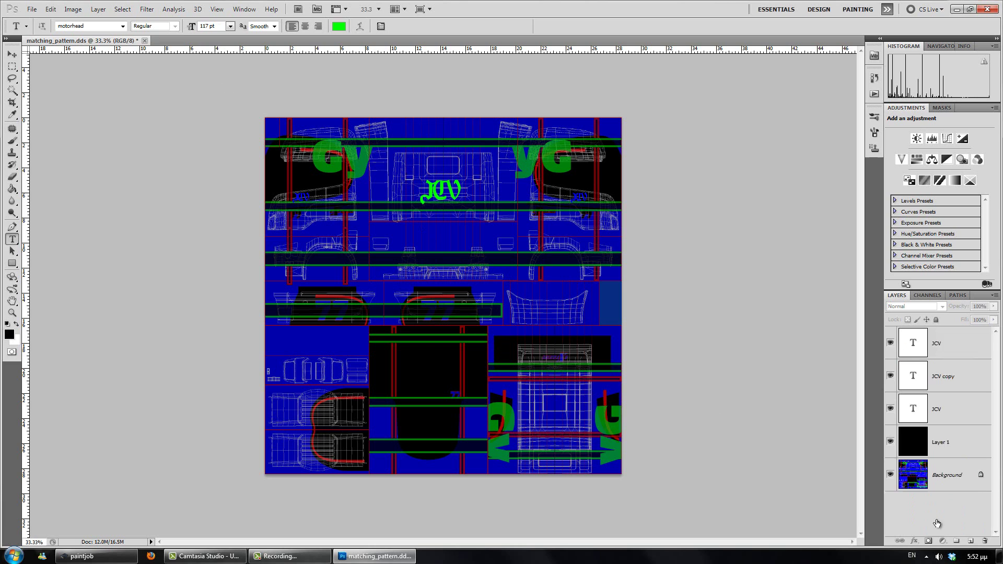
Duplicate the green JCV layer and move the copy to the lower-right panel
key(ctrl+j)
click(12, 55)
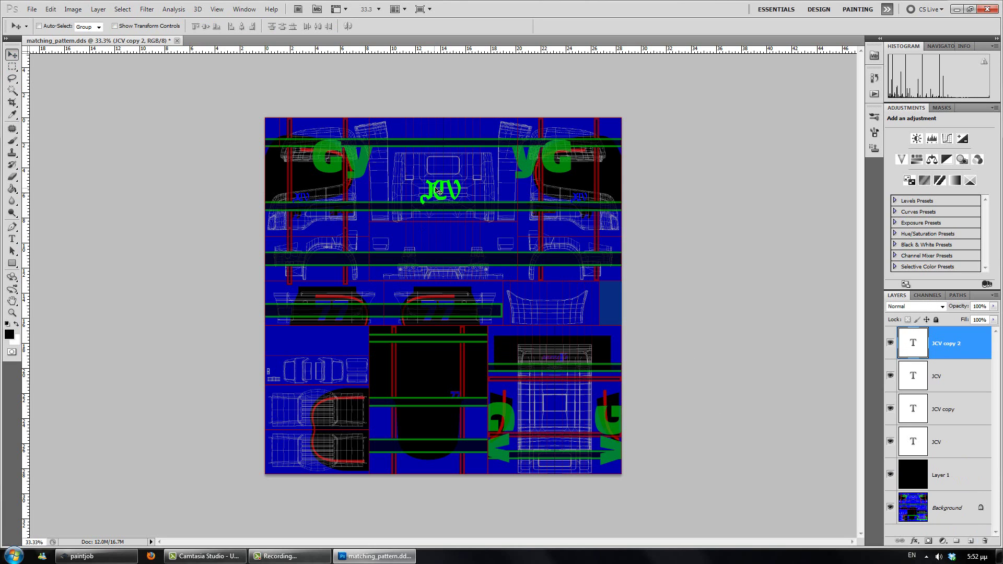
drag(438, 191, 548, 362)
double_click(952, 344)
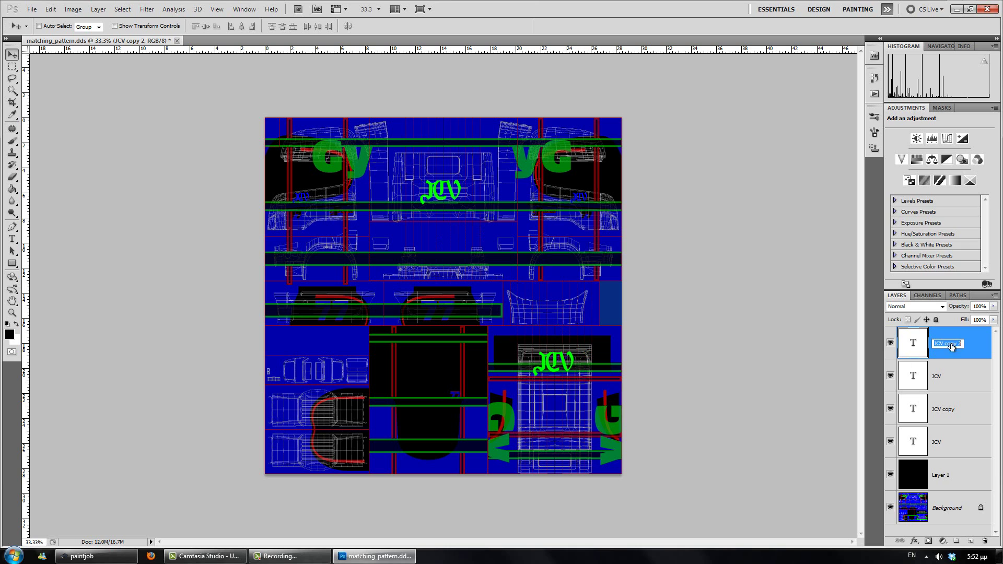
click(967, 349)
Shrink the lower-right JCV copy text to 59 pt and nudge it into place
click(12, 238)
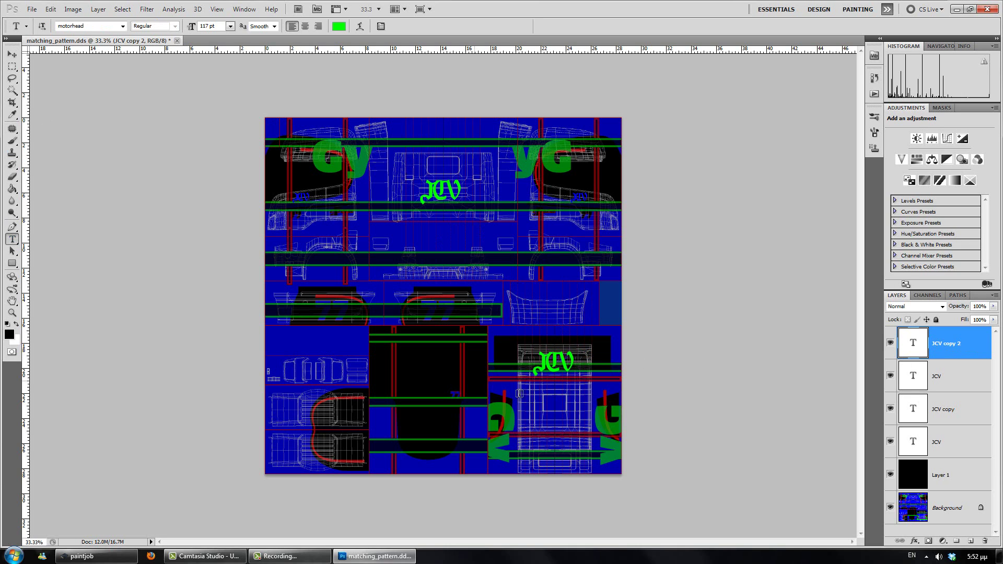
click(584, 365)
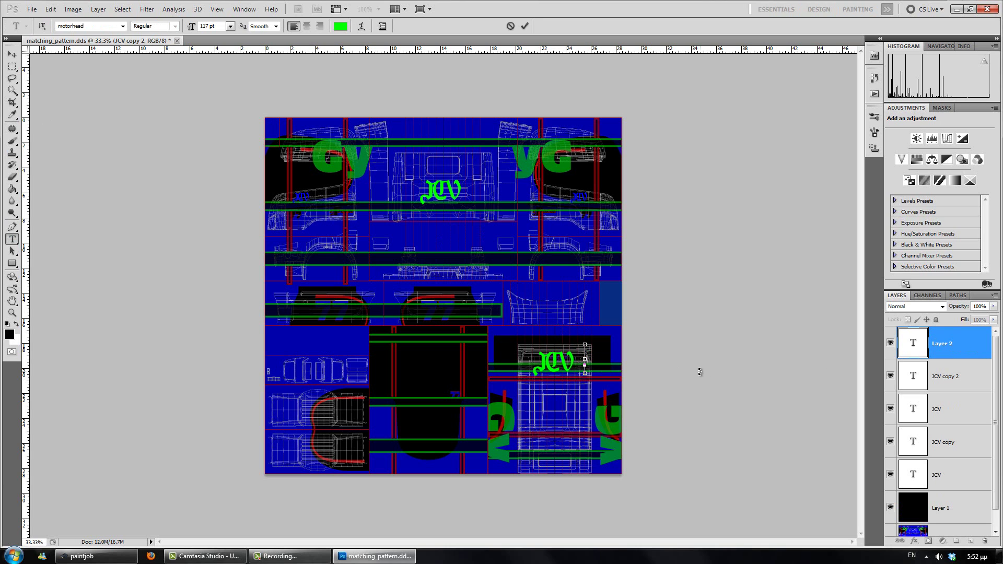
click(952, 347)
double_click(952, 347)
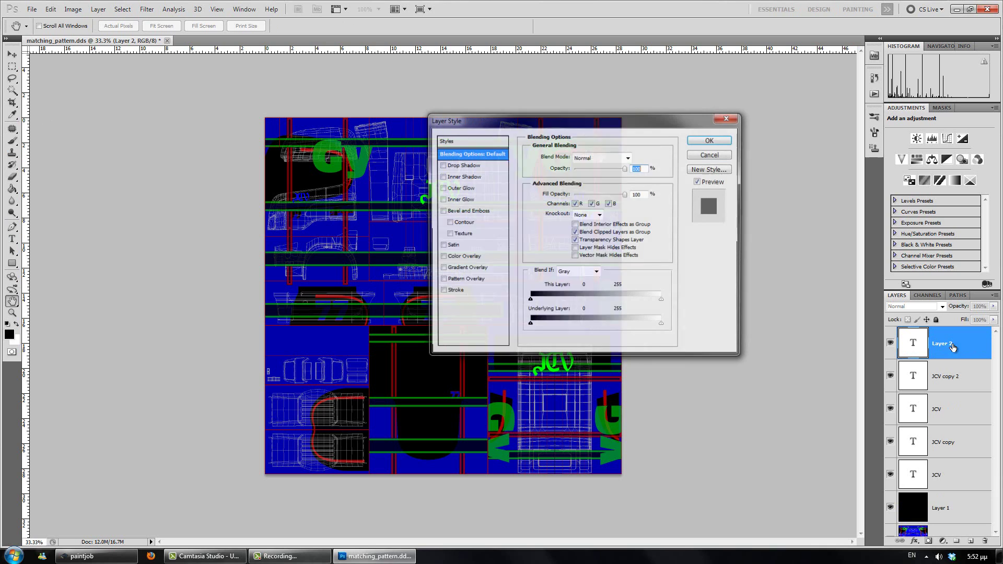
key(Escape)
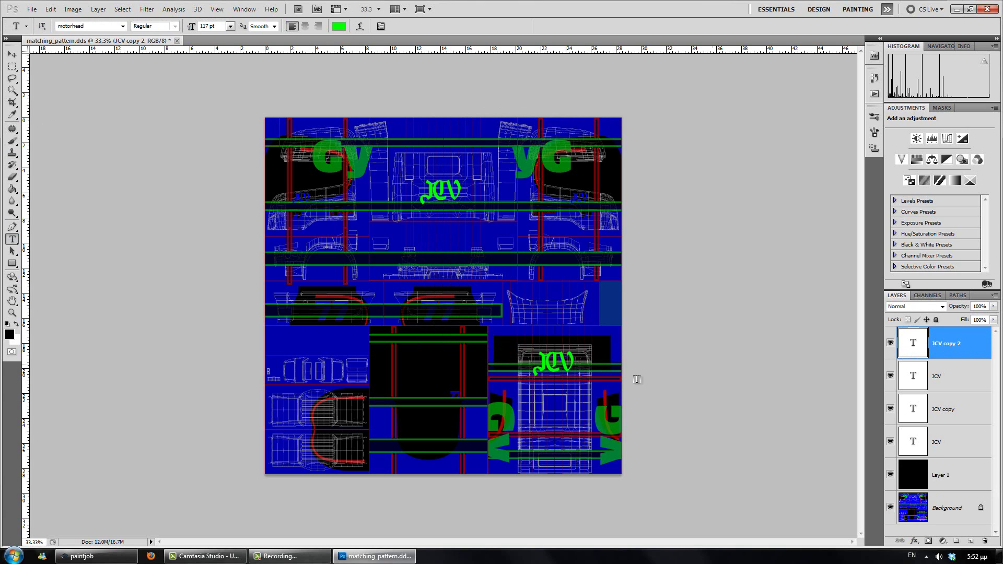
click(573, 364)
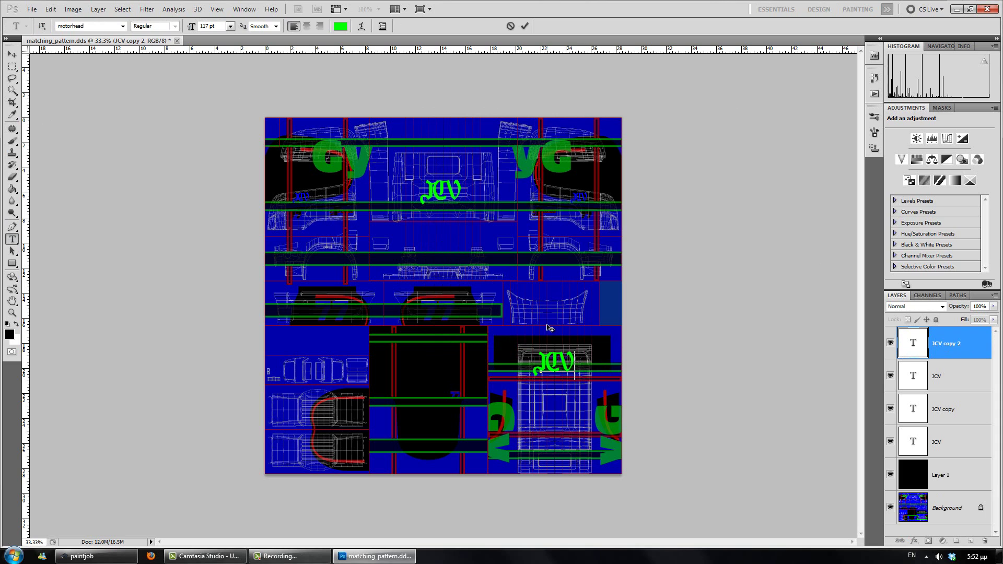
key(ctrl+a)
scroll(207, 27, down, 20)
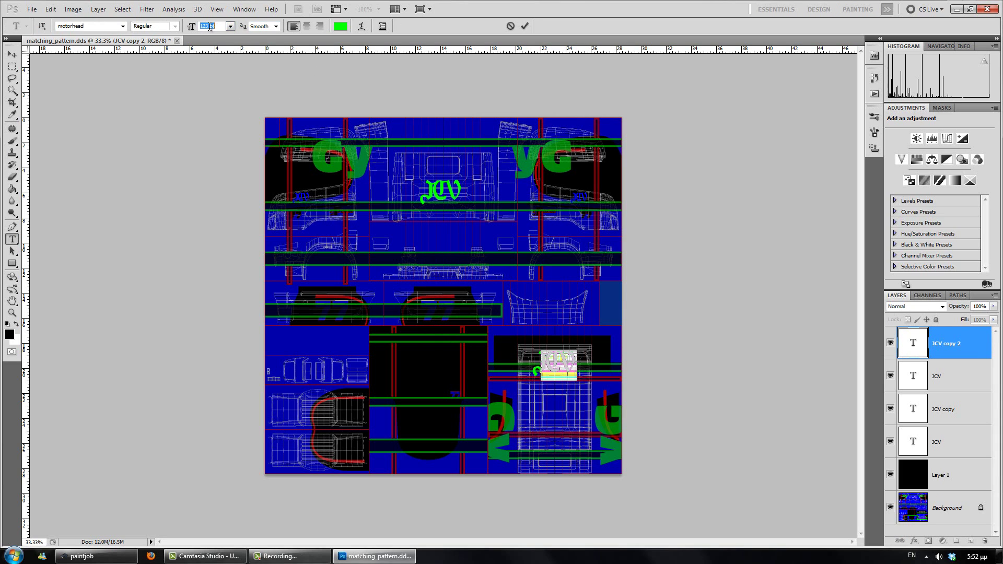
scroll(210, 26, down, 19)
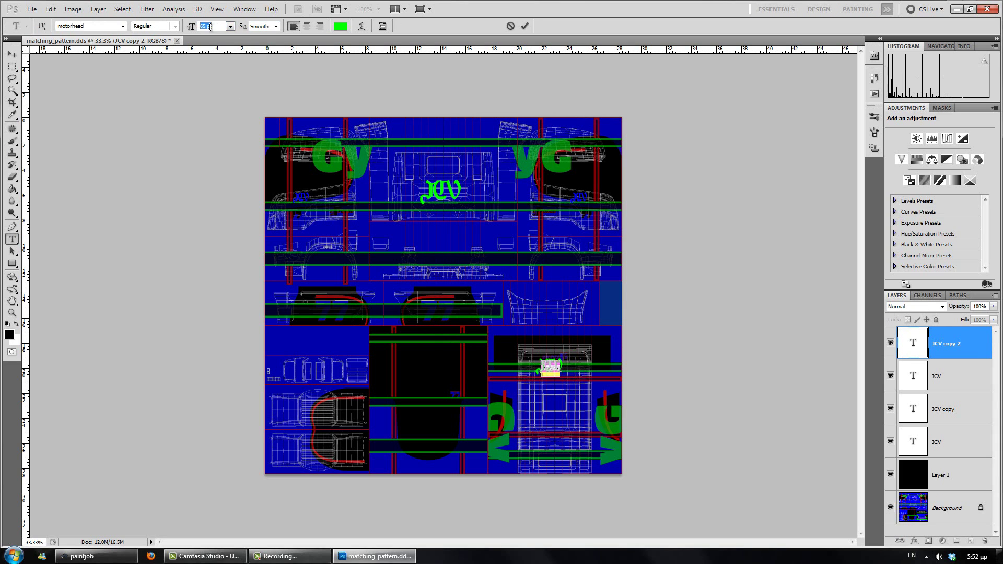
drag(679, 432, 677, 430)
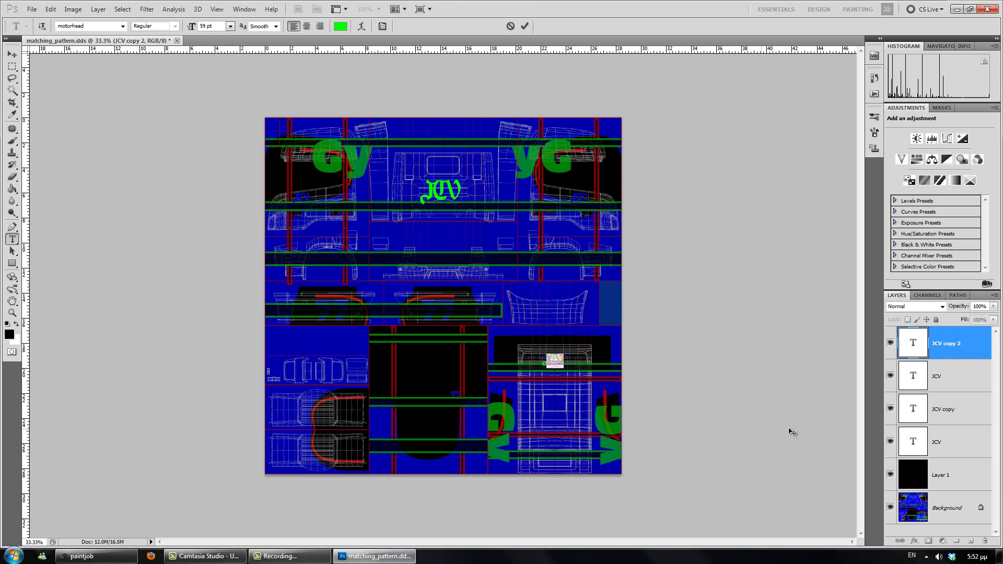
Rotate the small lower-right JCV copy 2 text by 180° using Free Transform
click(951, 379)
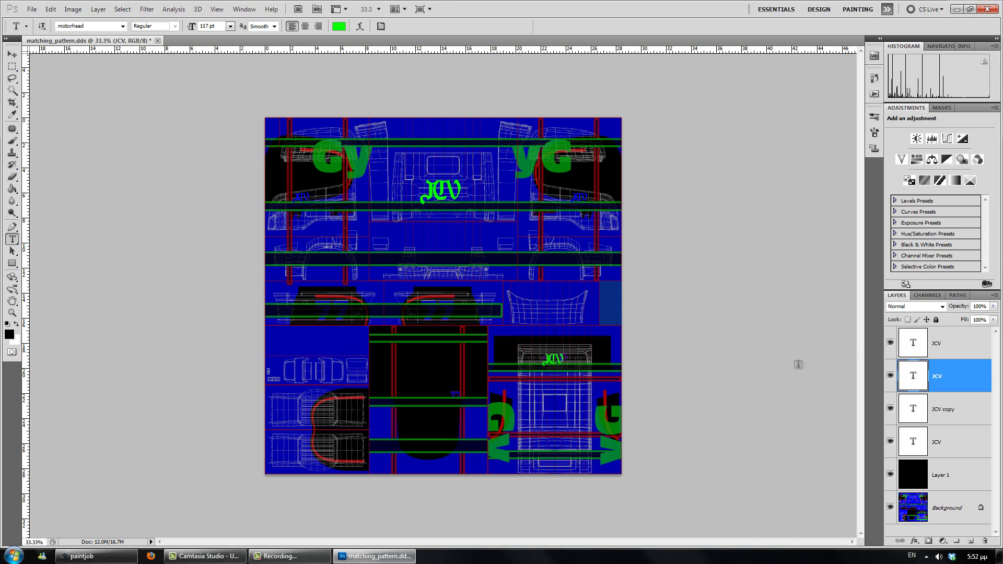
key(ctrl+t)
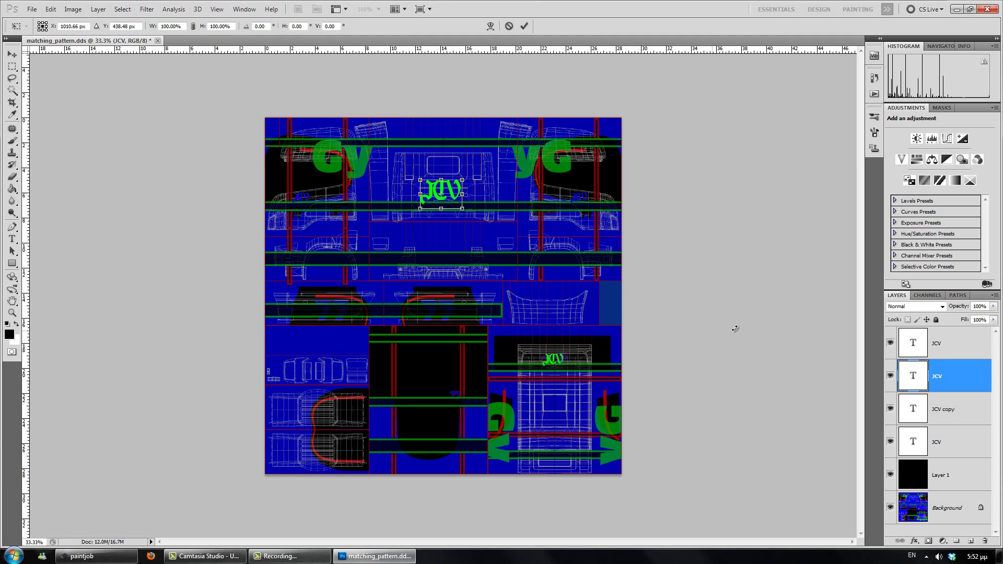
key(Return)
click(950, 342)
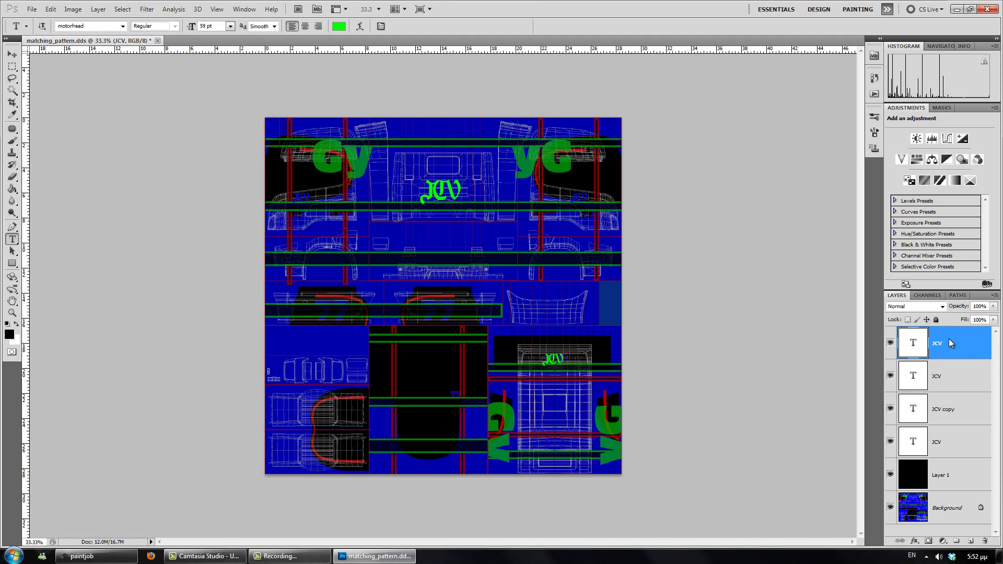
key(ctrl+t)
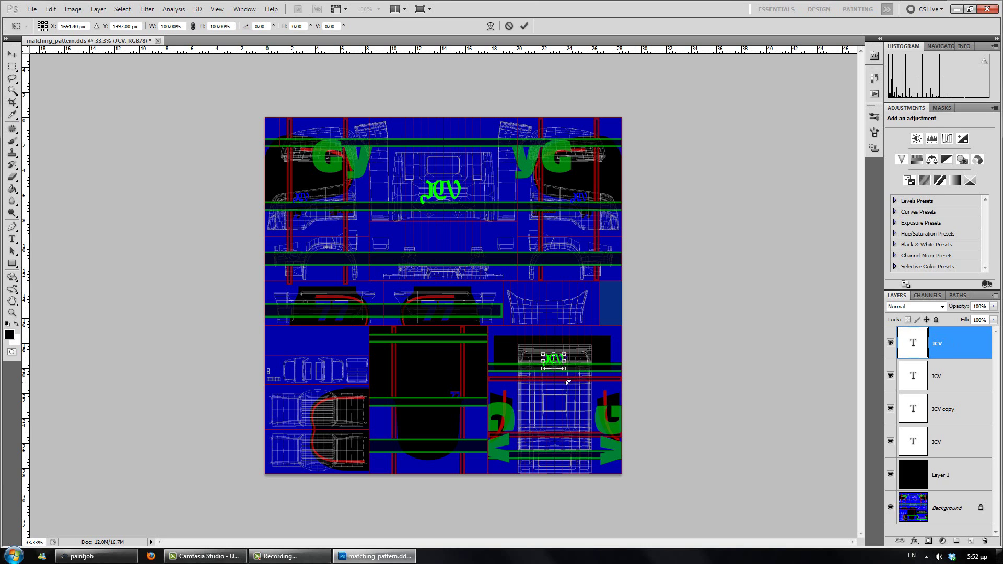
drag(568, 382, 536, 342)
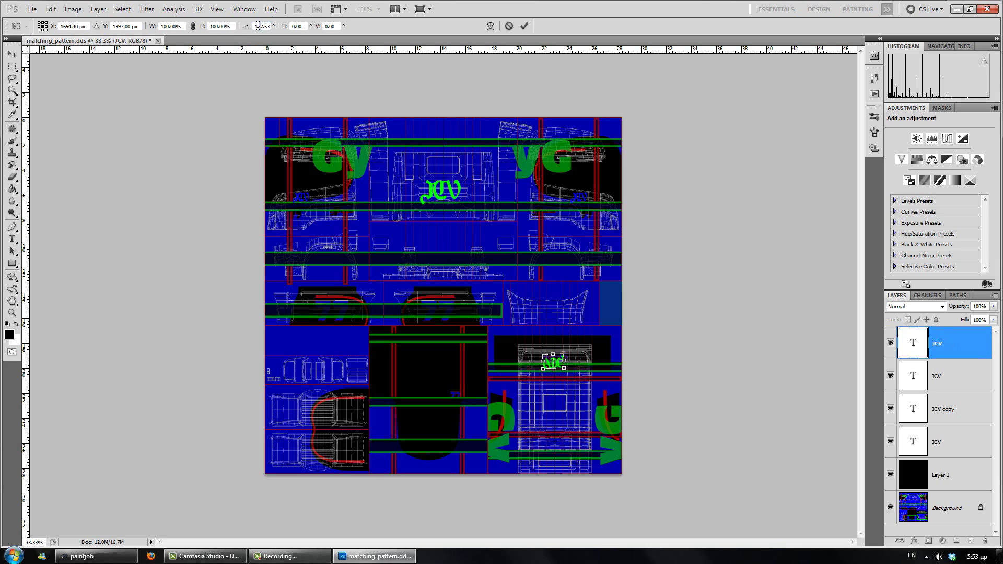
click(258, 25)
text(180)
key(Return)
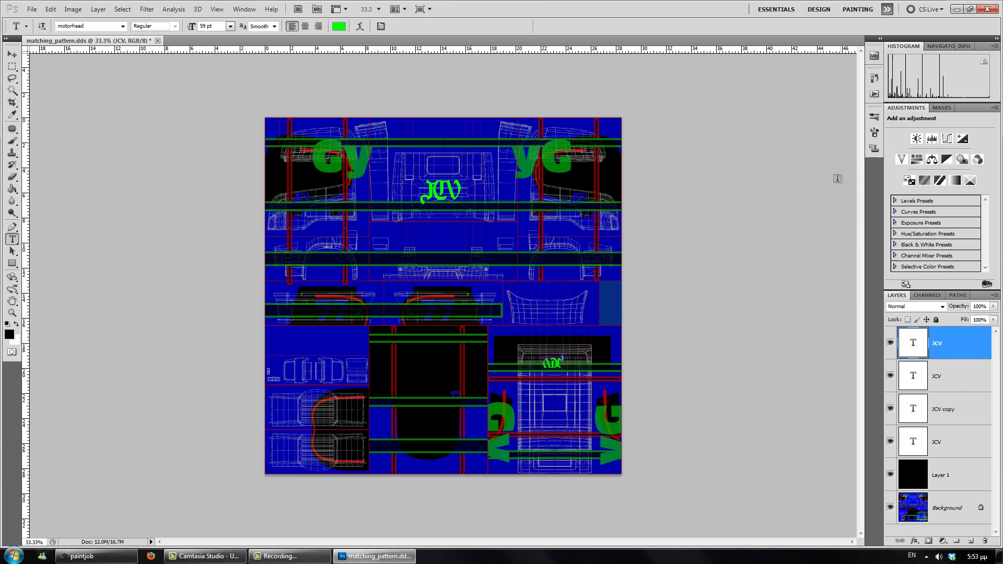
Lower the black Layer 1 to 33% opacity and start a Save As to the Desktop
click(911, 481)
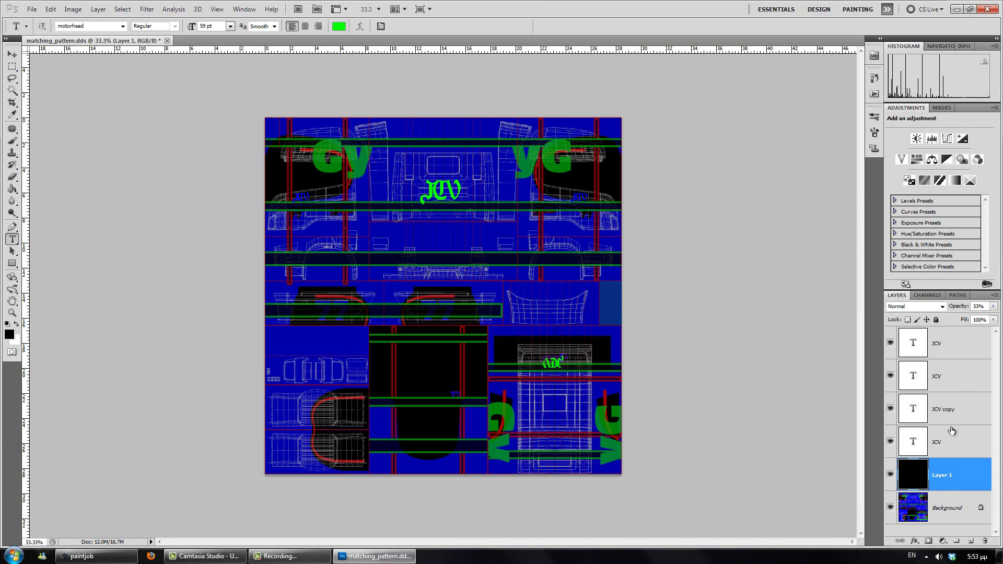
mouse_move(993, 306)
mouse_down()
mouse_move(963, 318)
mouse_move(993, 319)
mouse_up()
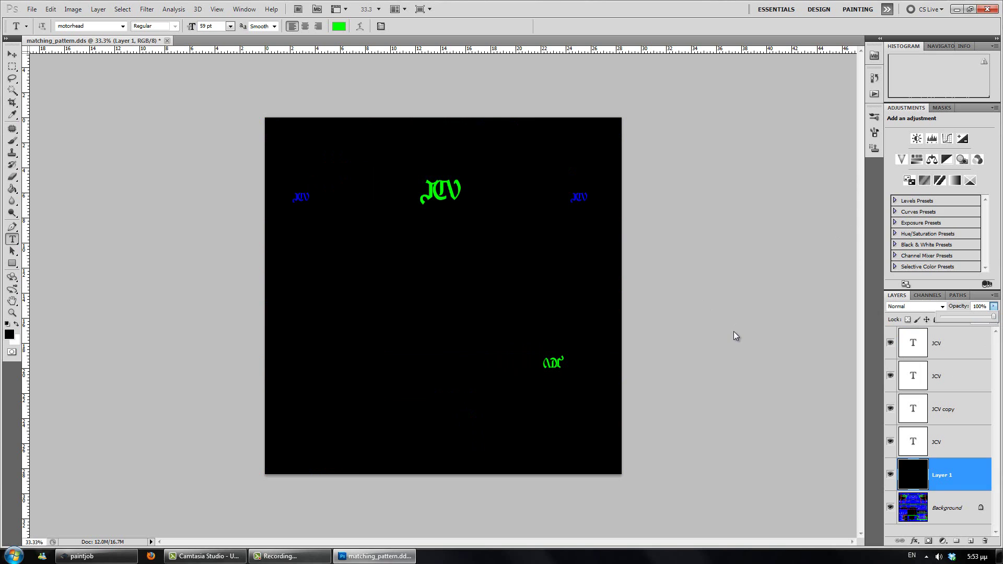
click(31, 10)
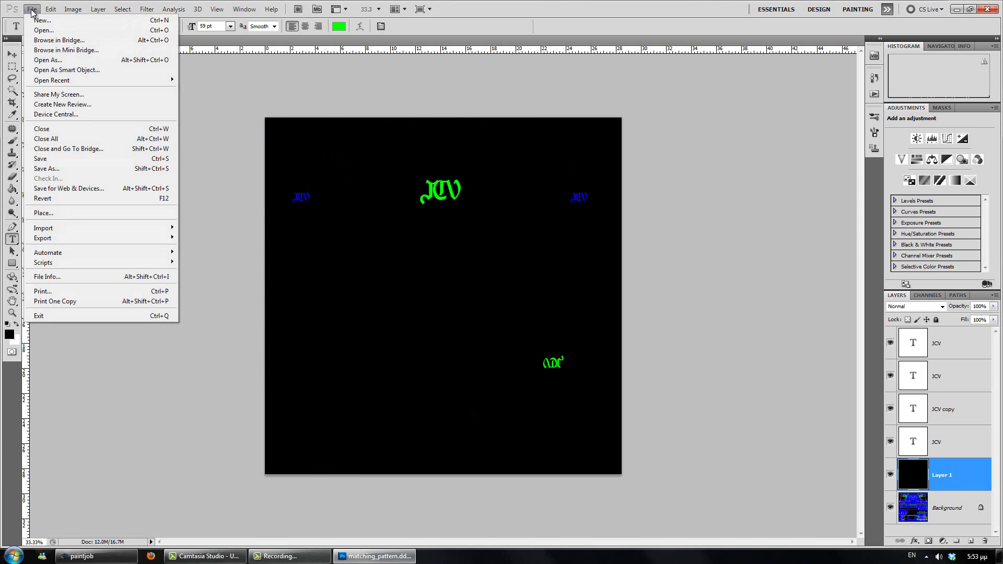
click(100, 169)
click(395, 160)
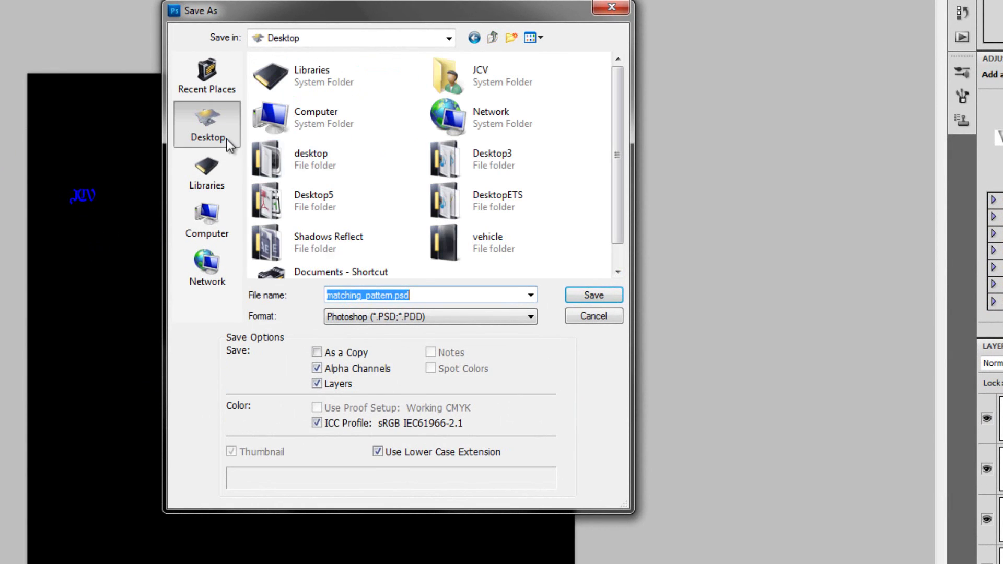
Save the texture as paintjob in D3D/DDS format, keeping DXT5 interpolated alpha compression
click(385, 318)
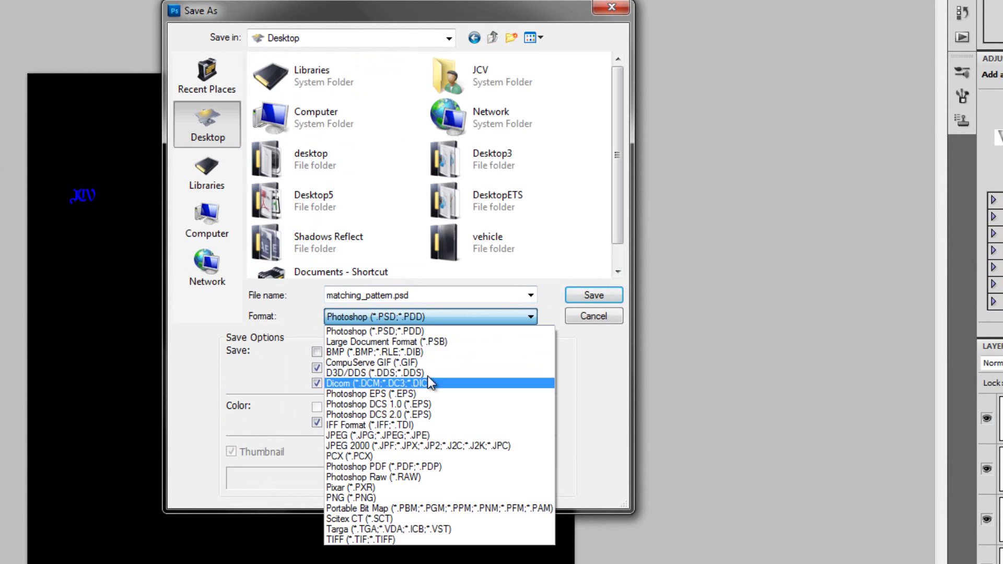
click(374, 373)
click(393, 296)
drag(393, 295, 275, 295)
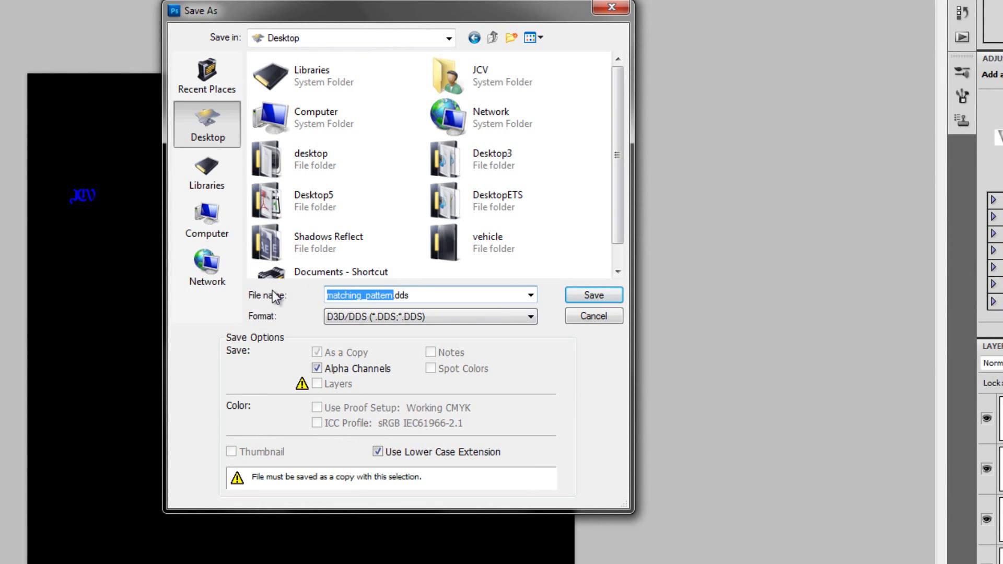
text(paintjob)
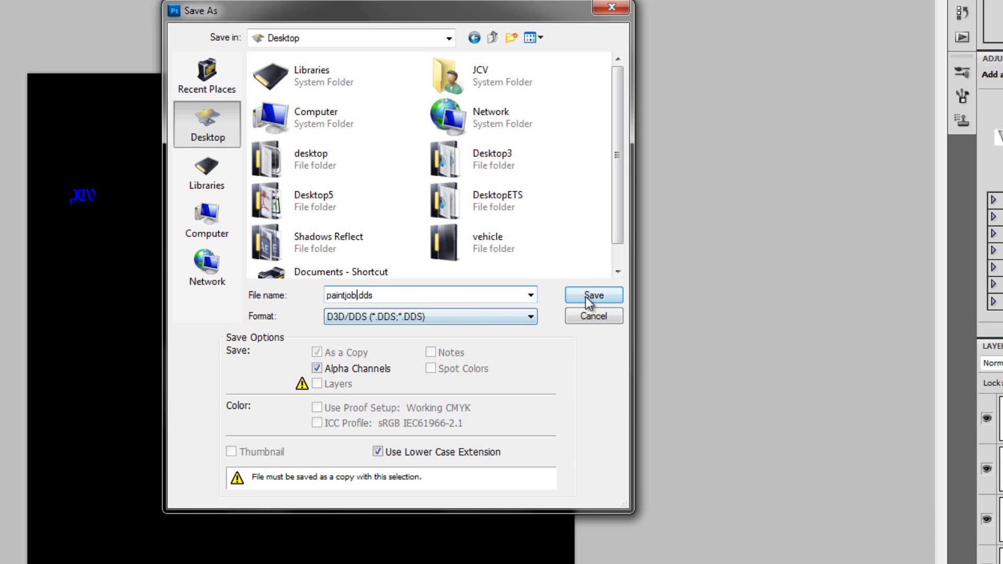
click(587, 296)
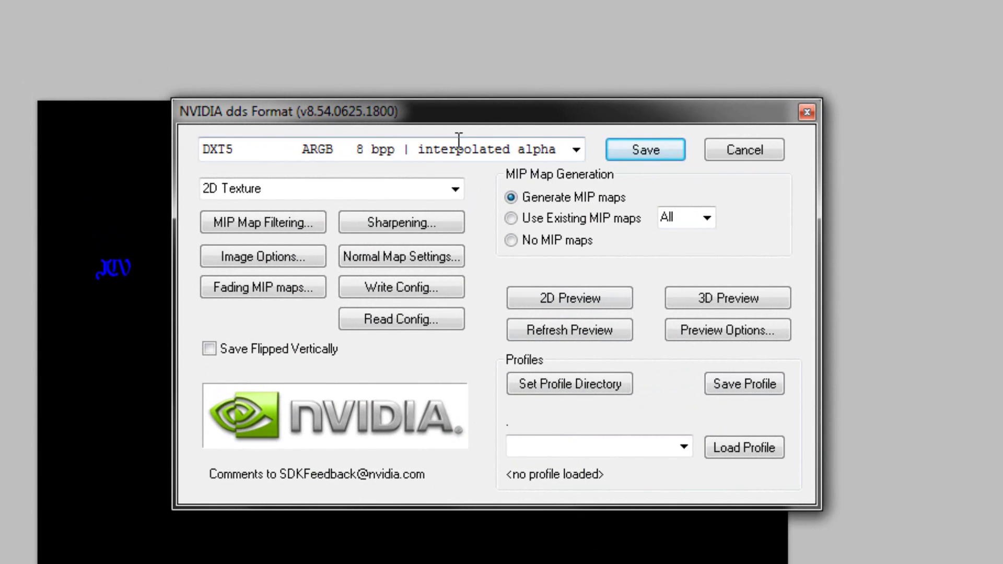
click(573, 160)
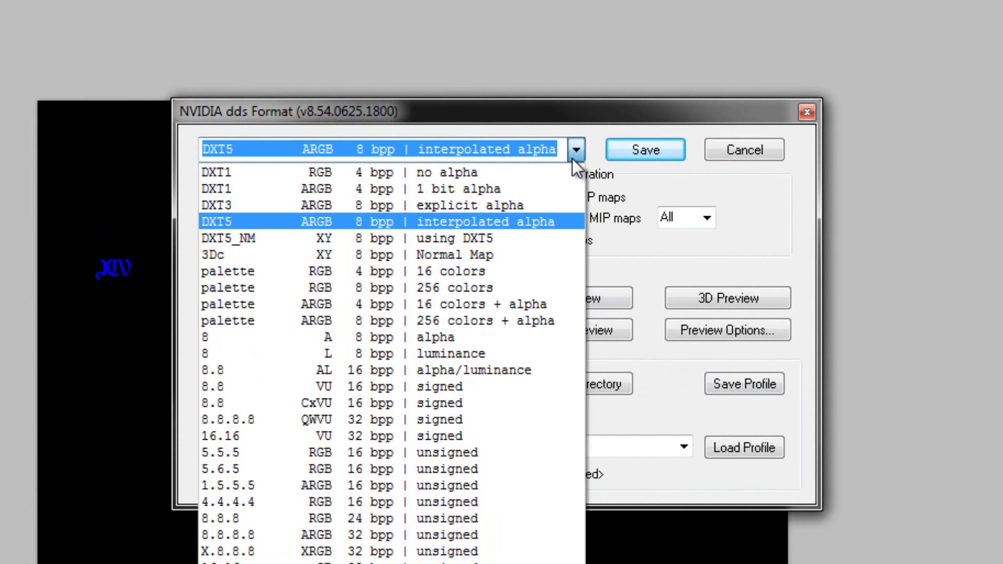
click(573, 160)
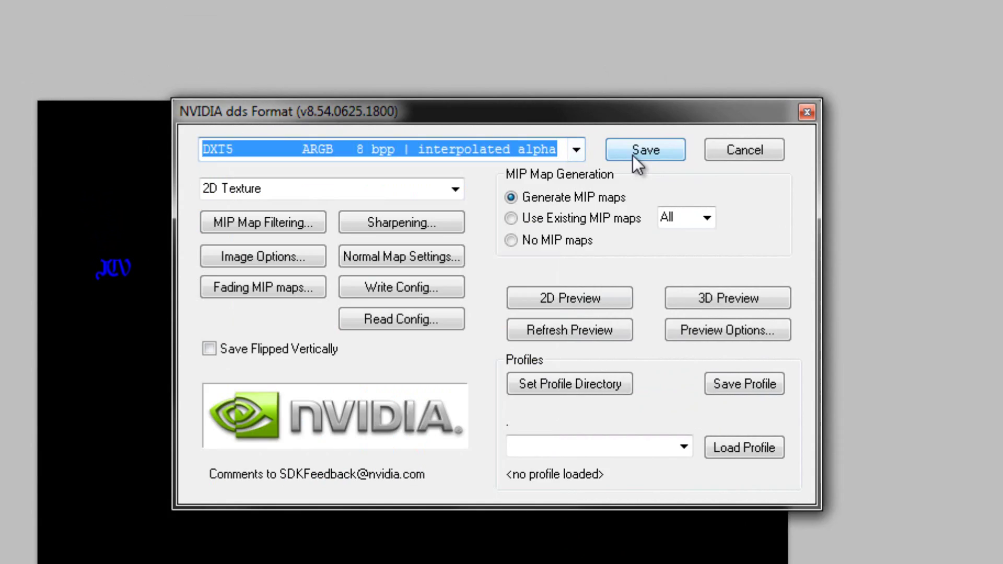
click(632, 155)
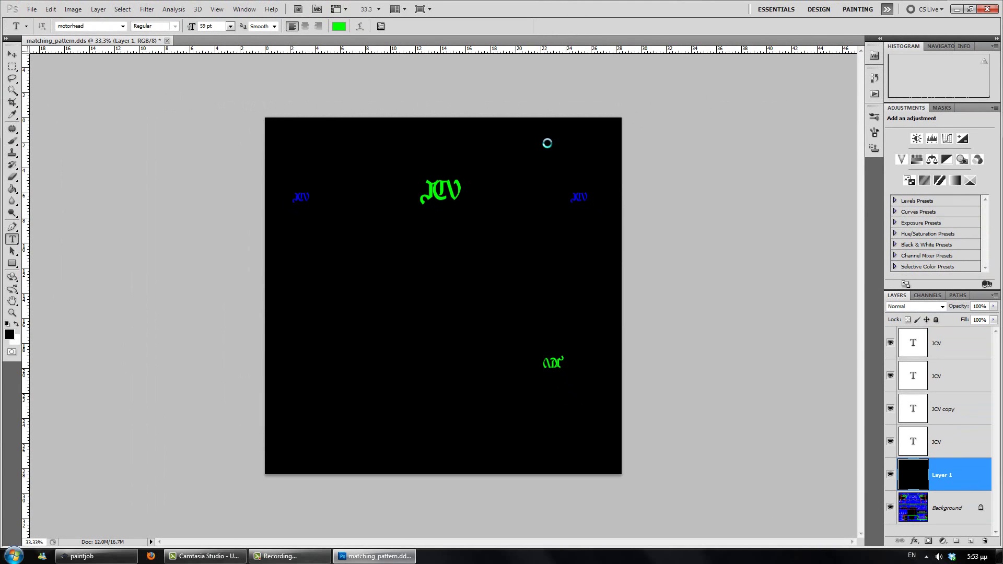
Quit Photoshop, overwriting fghmghmhgpattern.psd with the layered work and accepting Maximize Compatibility
click(993, 13)
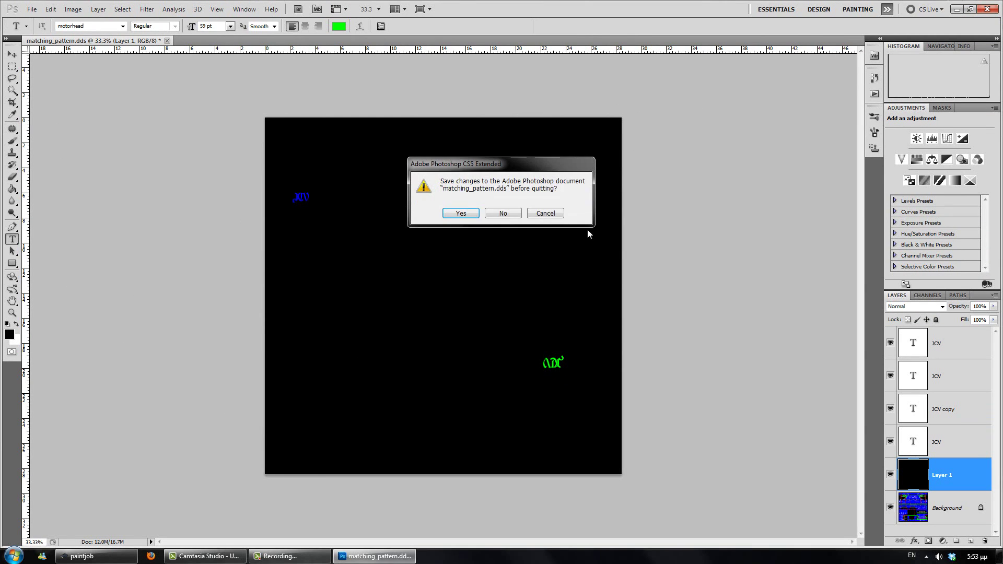
click(462, 214)
click(450, 141)
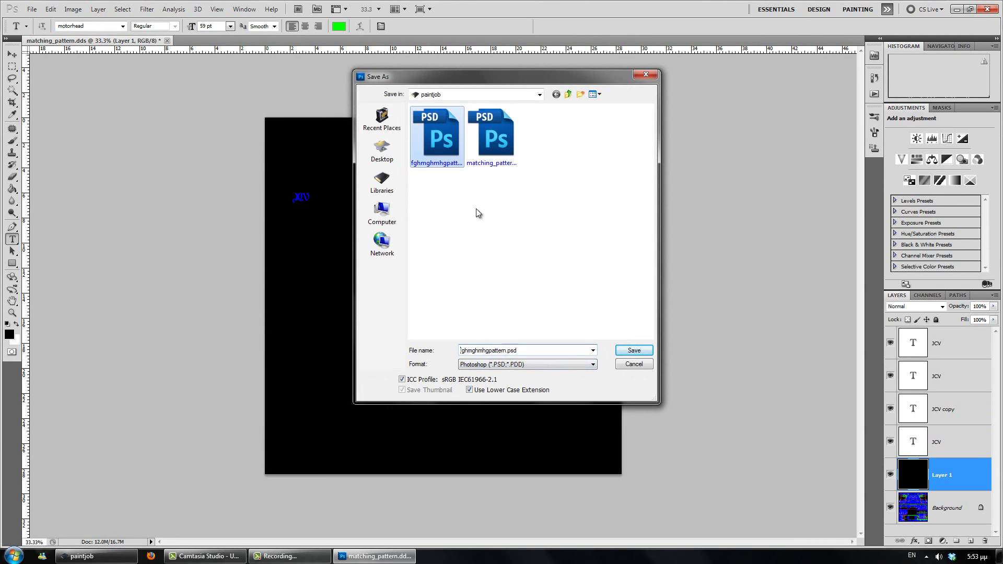
click(633, 351)
click(480, 208)
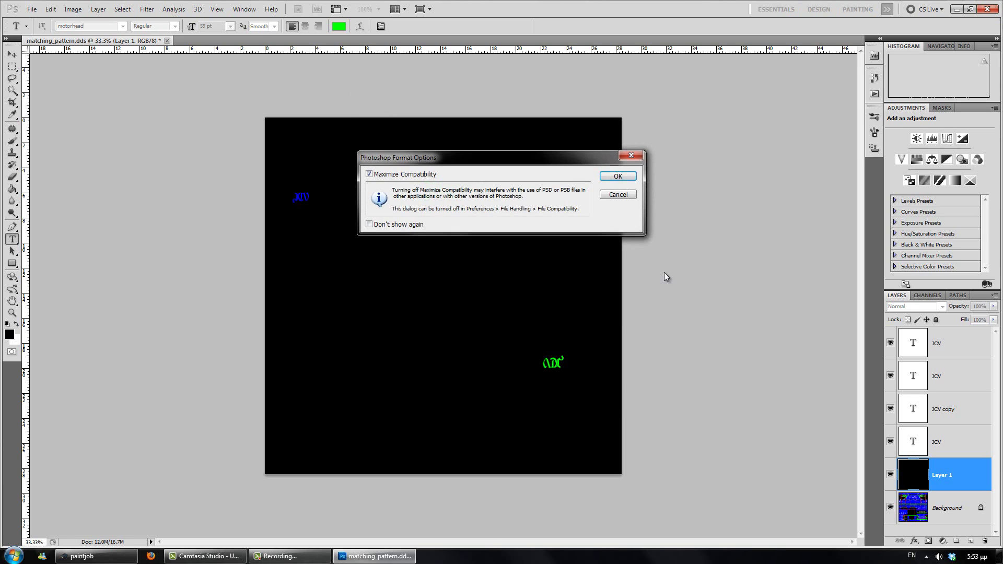
click(617, 175)
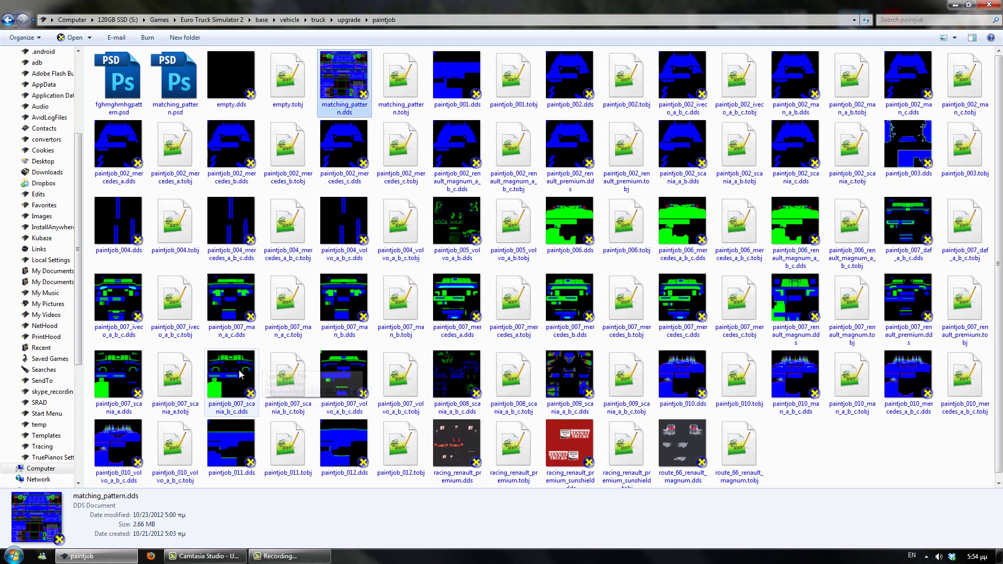
Rename the desktop paintjob.dds to paintjob_007_scania_a.dds using the name copied from the game folder
click(232, 380)
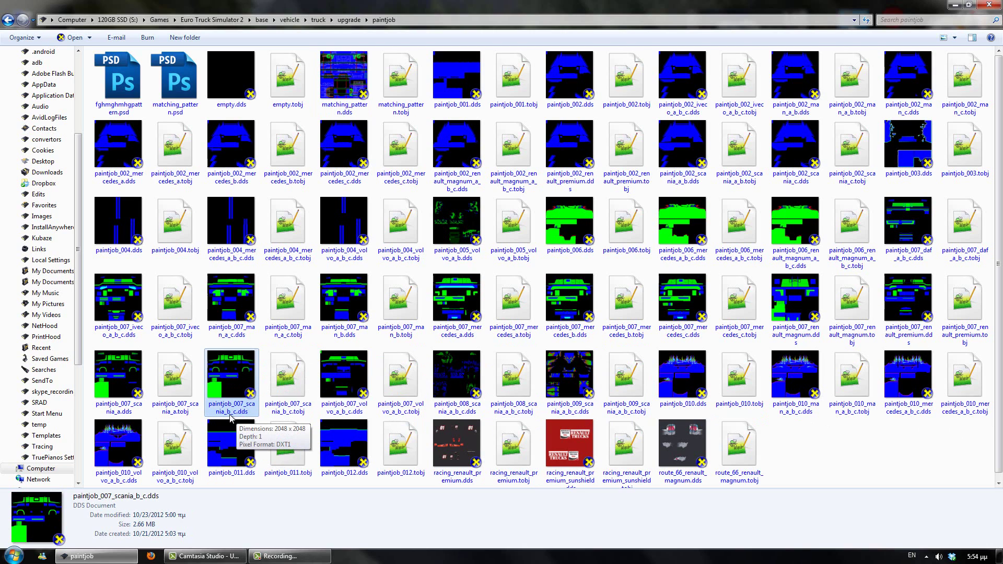
click(127, 412)
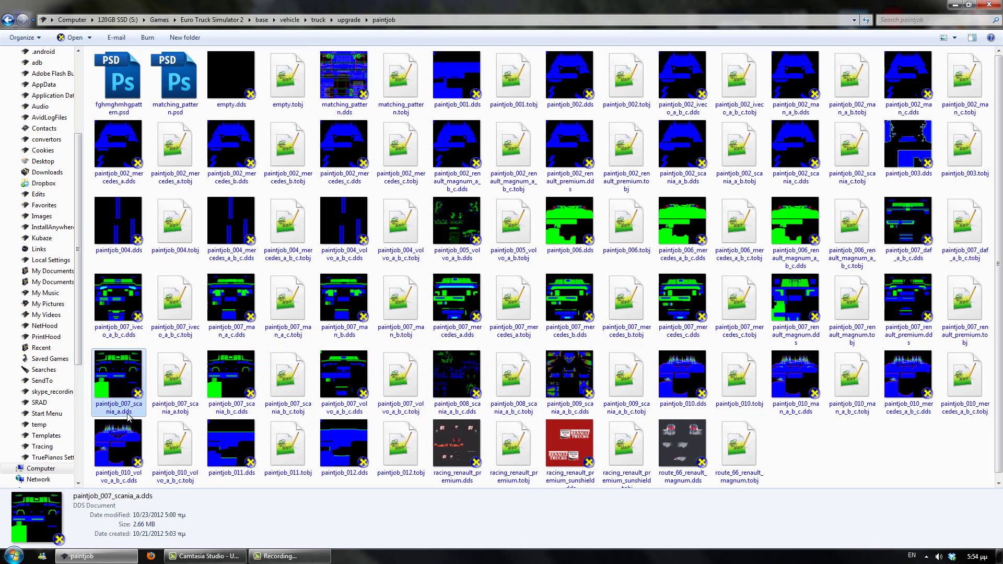
click(230, 412)
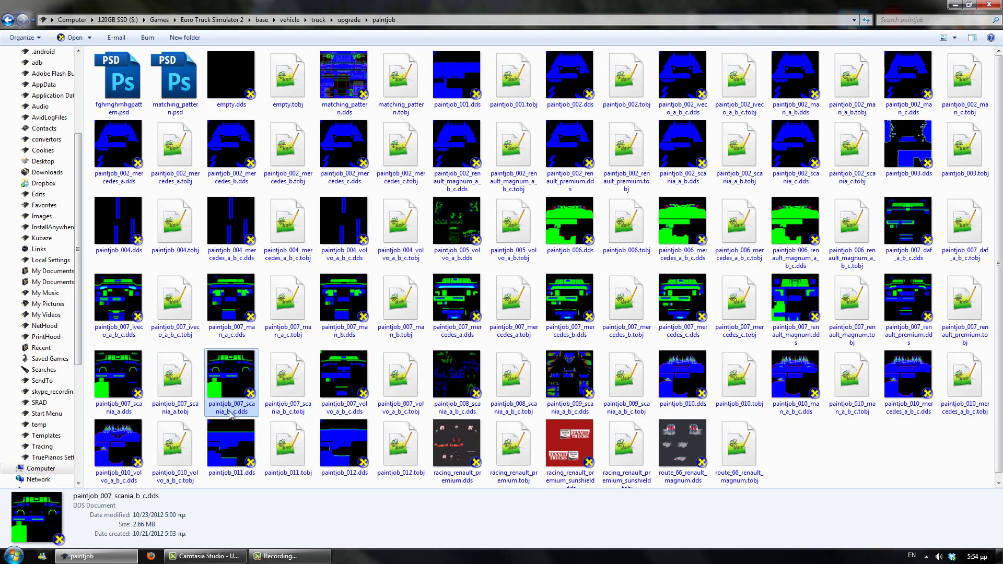
click(121, 374)
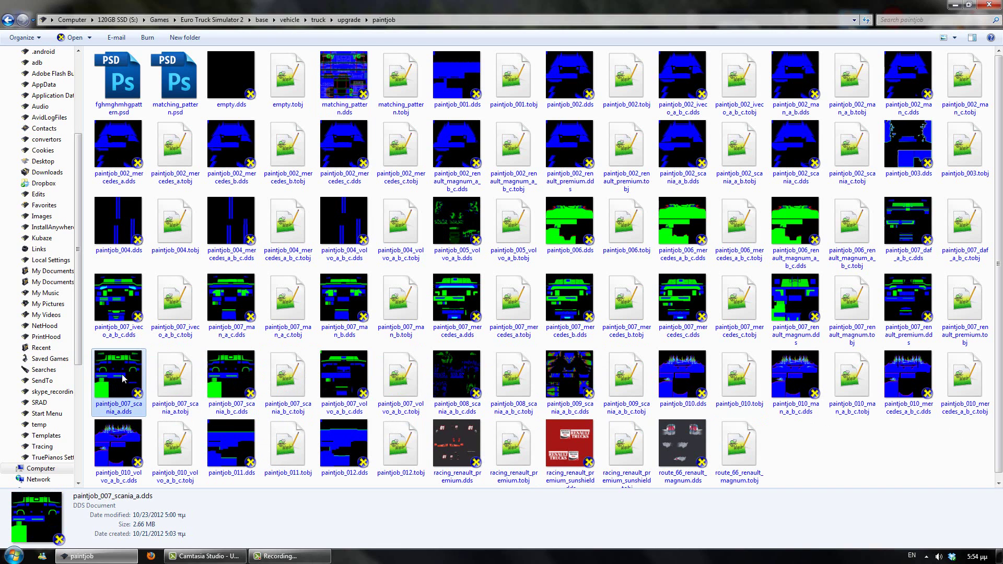
click(119, 410)
key(ctrl+c)
key(super+d)
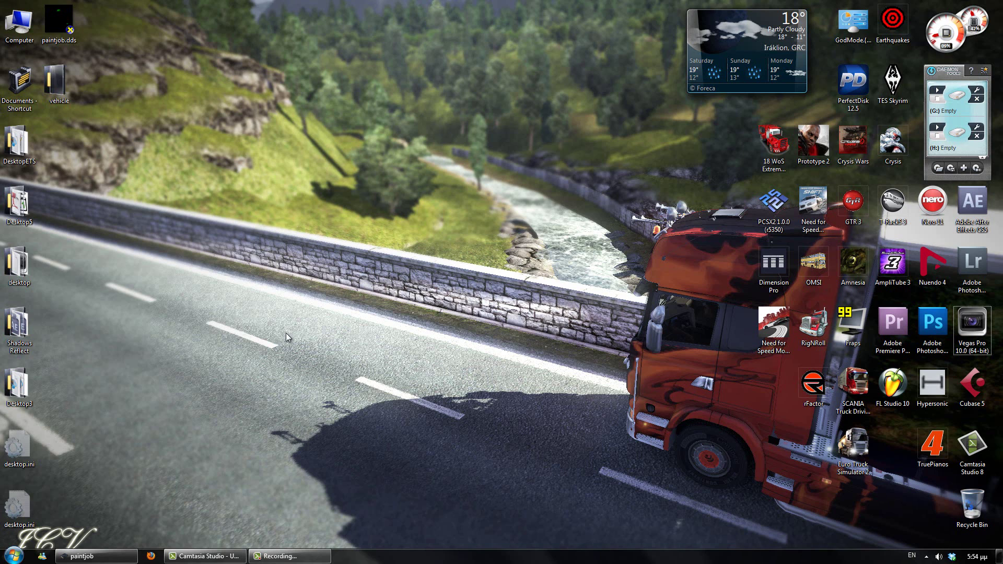
click(49, 37)
click(58, 39)
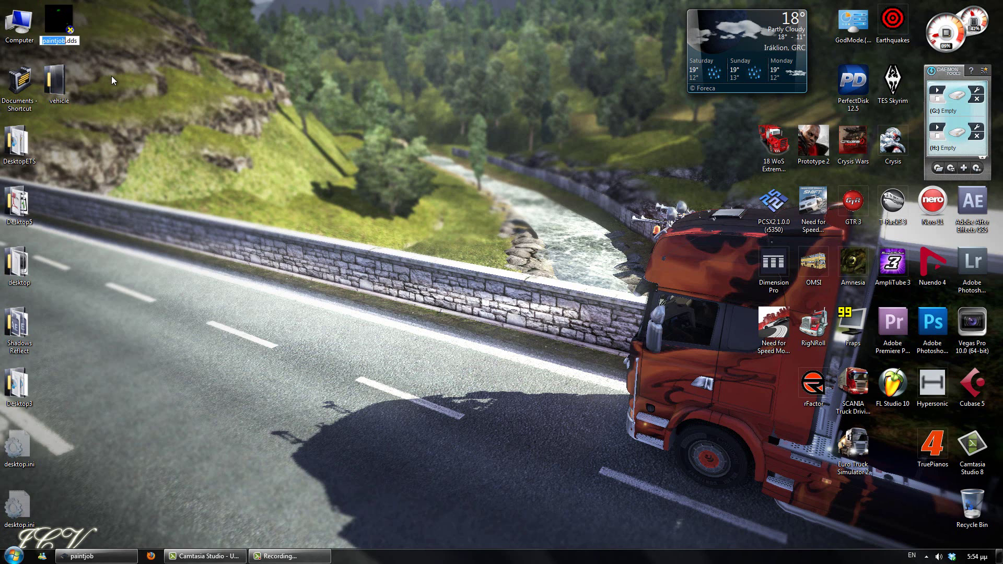
key(ctrl+v)
key(Return)
Copy and paste paintjob_007_scania_a.dds to make a duplicate on the desktop
right_click(61, 27)
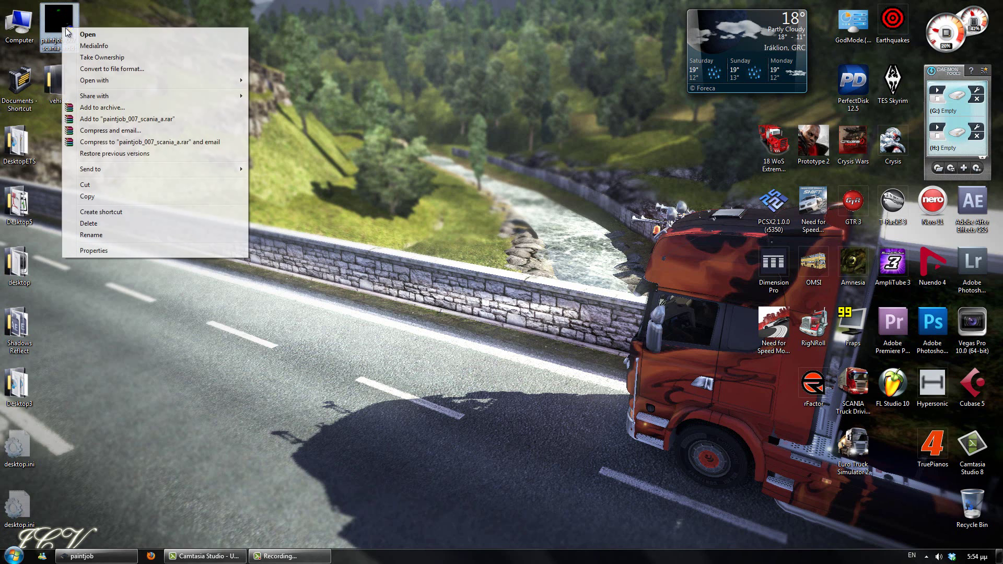
click(129, 196)
right_click(145, 146)
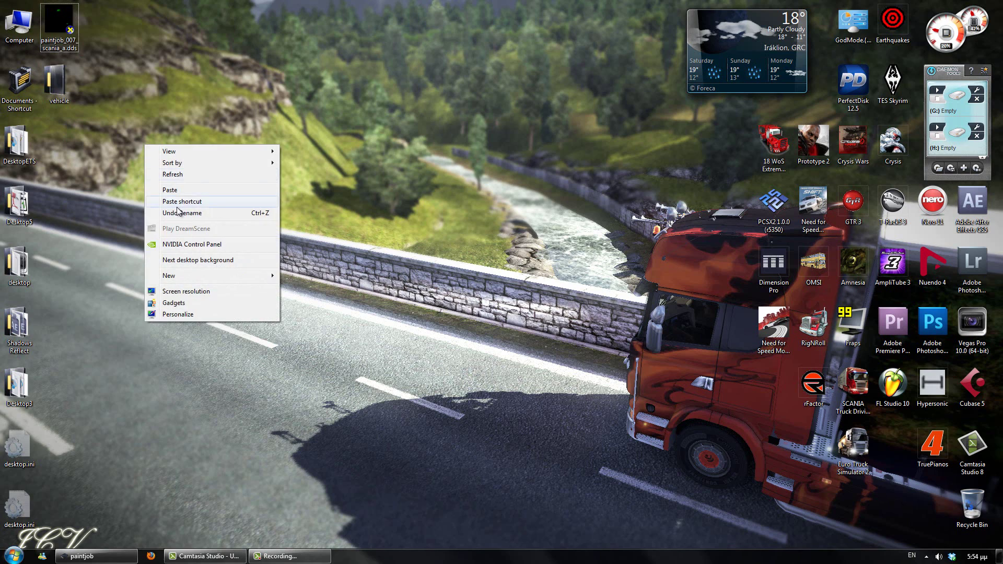
click(195, 189)
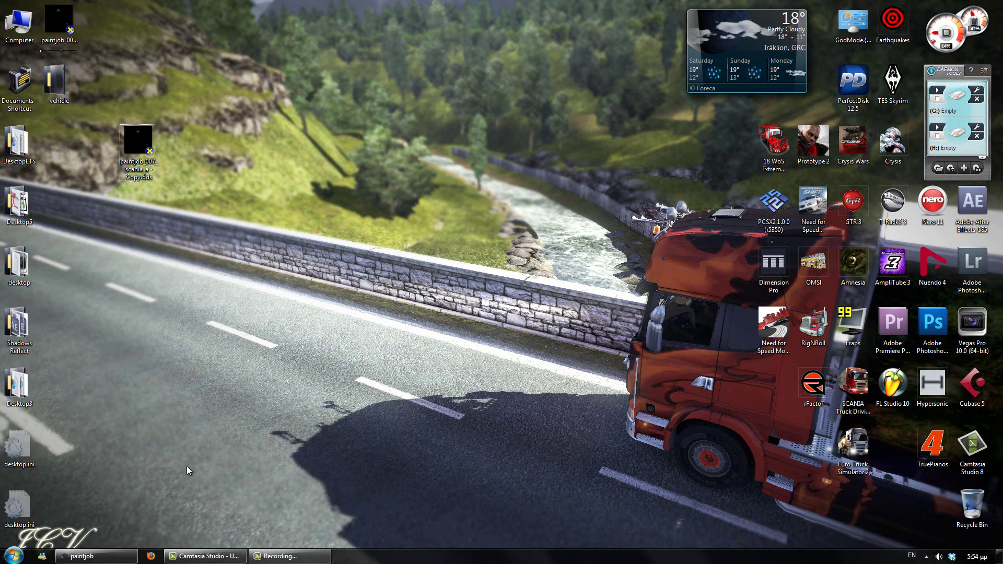
Rename the duplicate to paintjob_007_scania_b_c.dds and move it below the vehicle shortcut
click(96, 556)
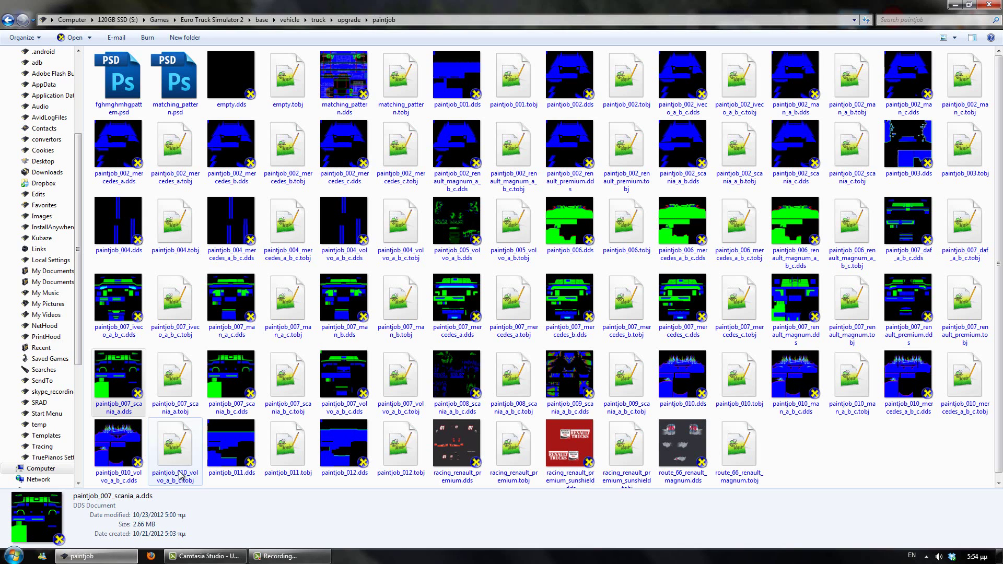
click(233, 409)
click(233, 410)
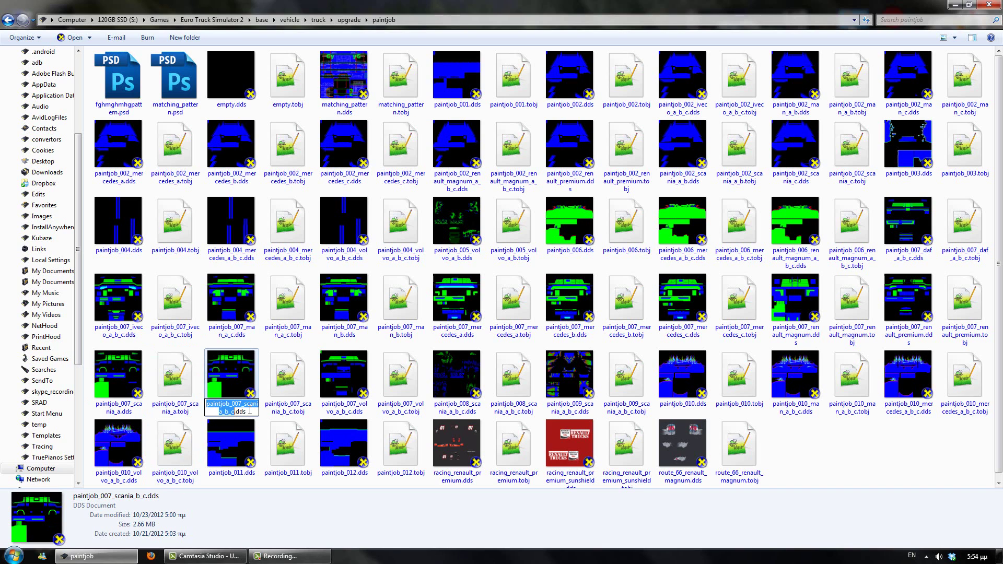
key(super+d)
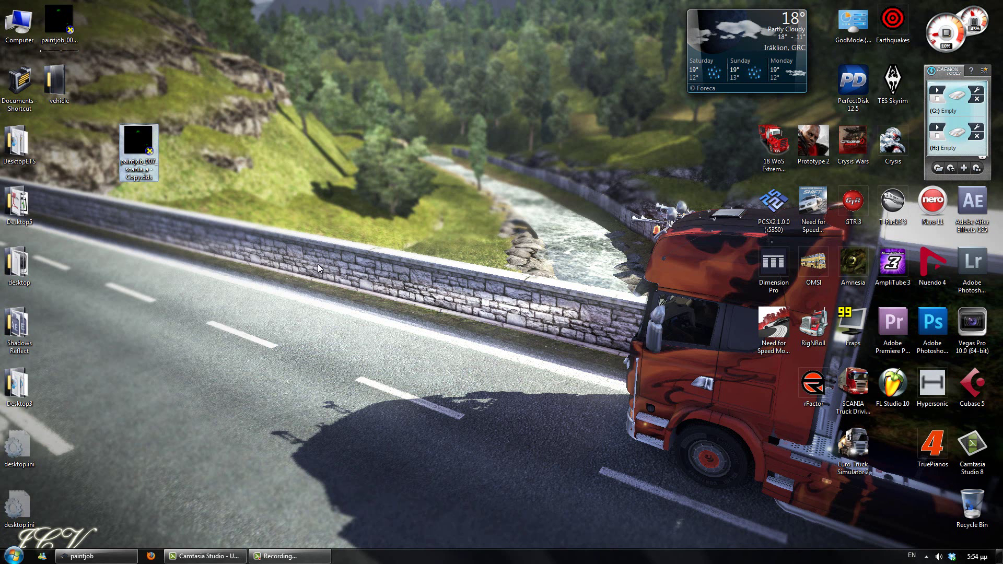
key(F2)
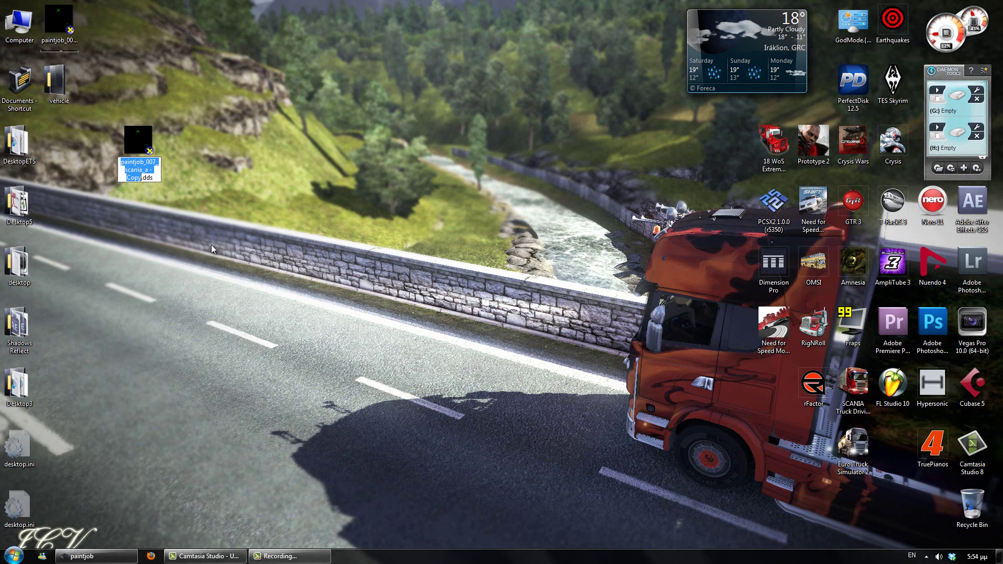
key(ctrl+v)
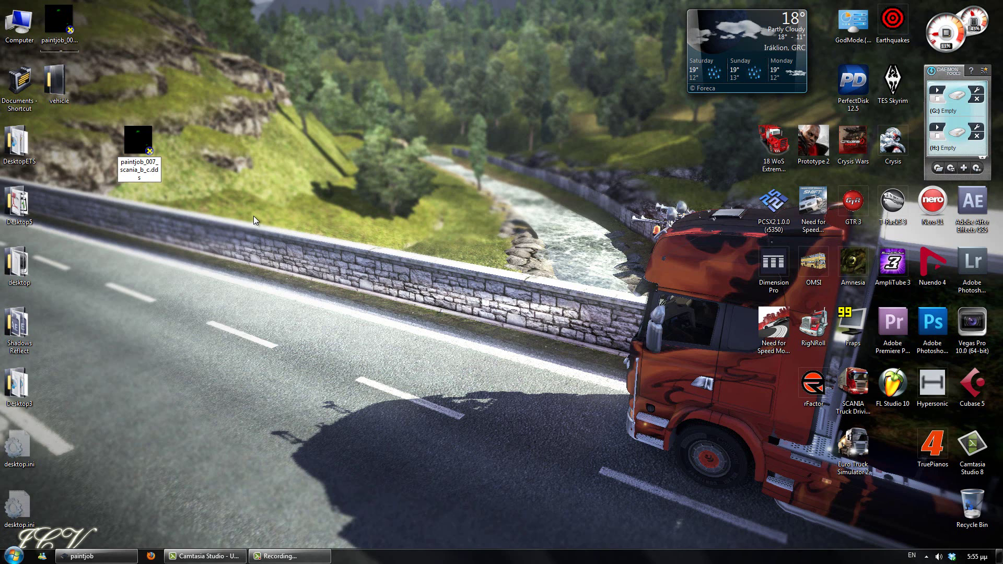
click(185, 211)
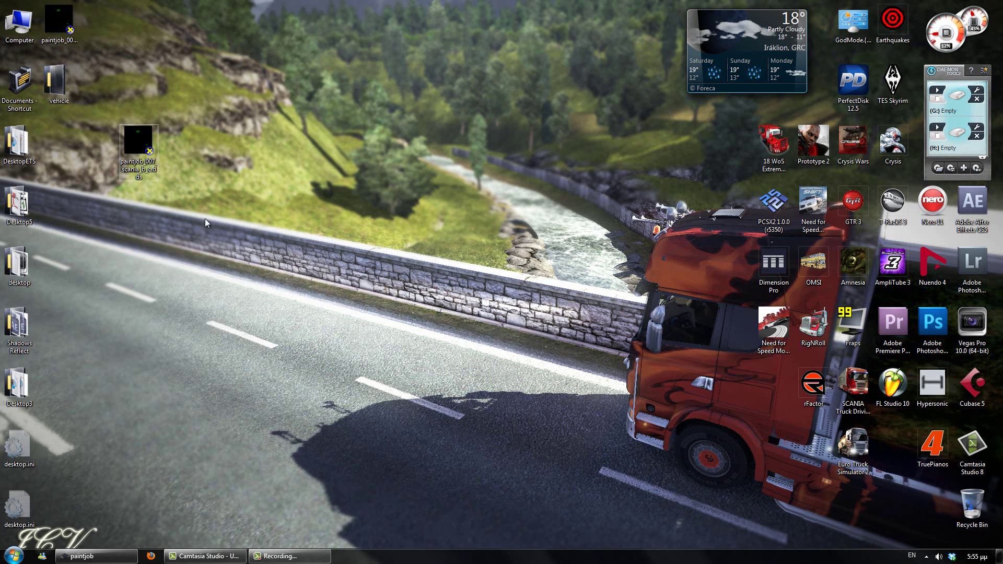
mouse_move(143, 149)
mouse_down()
mouse_move(87, 128)
mouse_move(63, 149)
mouse_up()
click(105, 556)
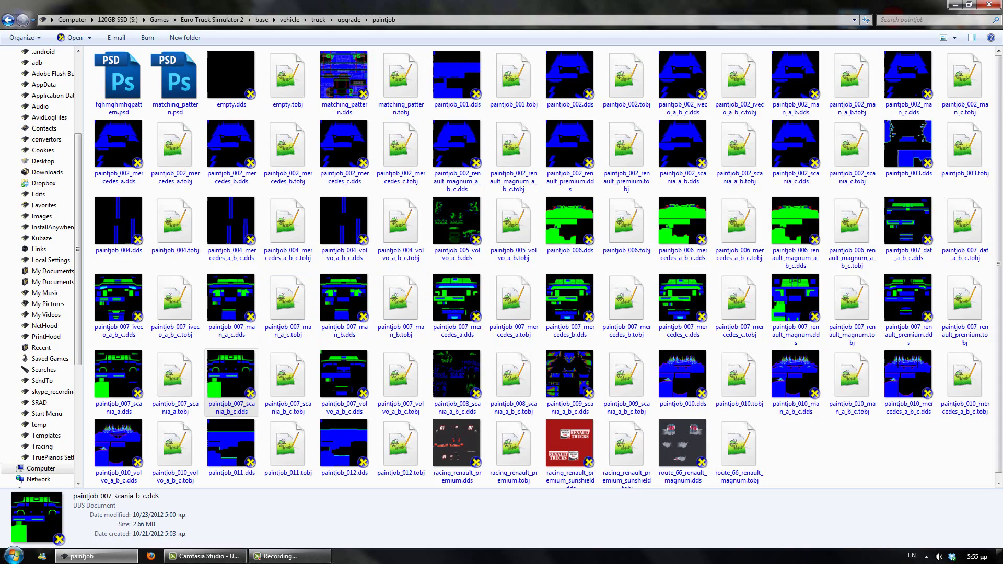
Open vehicle\truck\upgrade\paintjobs and delete the old Mercedes paintjob texture
key(super+d)
double_click(53, 79)
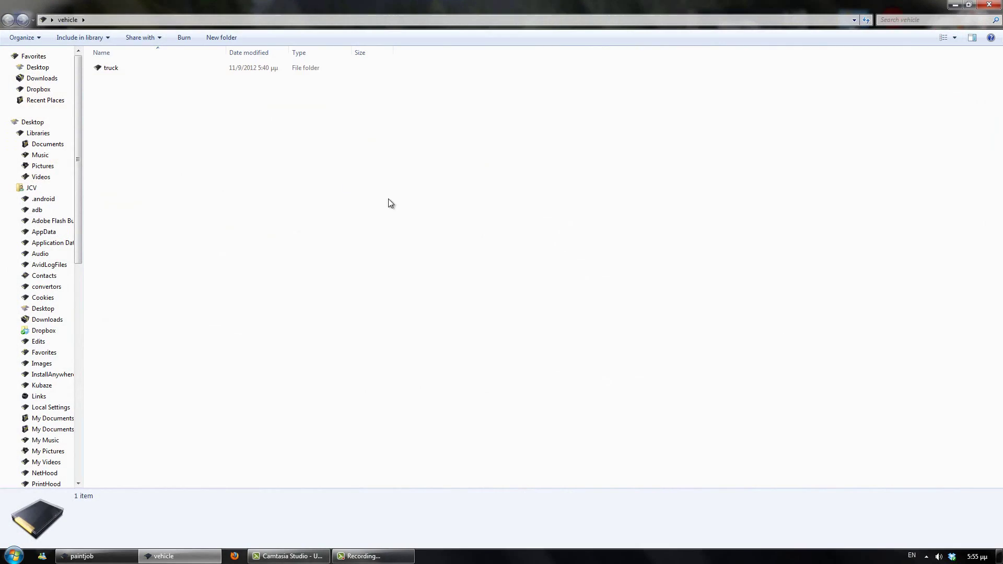
double_click(109, 68)
double_click(125, 69)
click(127, 71)
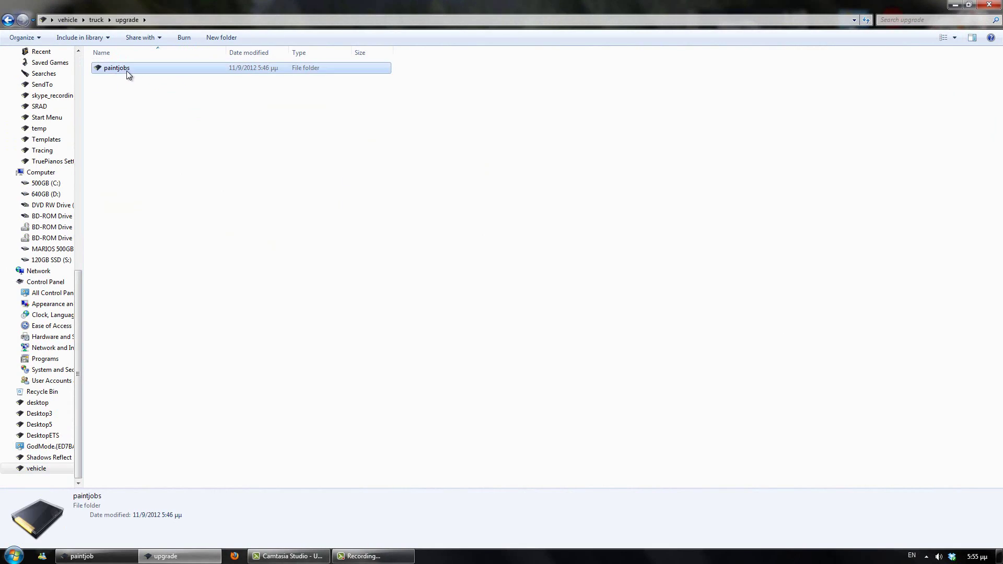
double_click(126, 70)
click(159, 73)
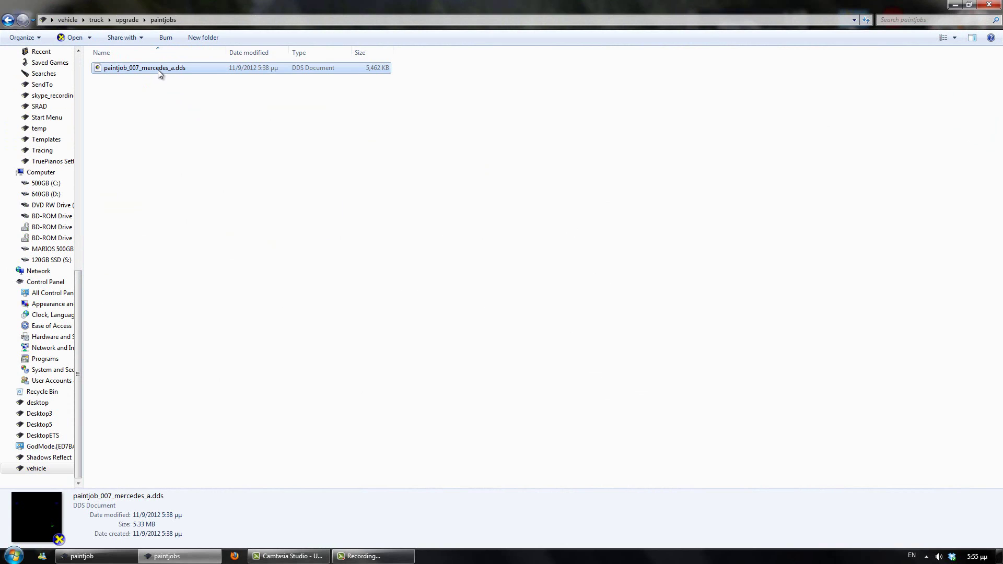
key(Delete)
Copy both Scania .dds textures from the desktop into the paintjobs folder and close it
click(999, 557)
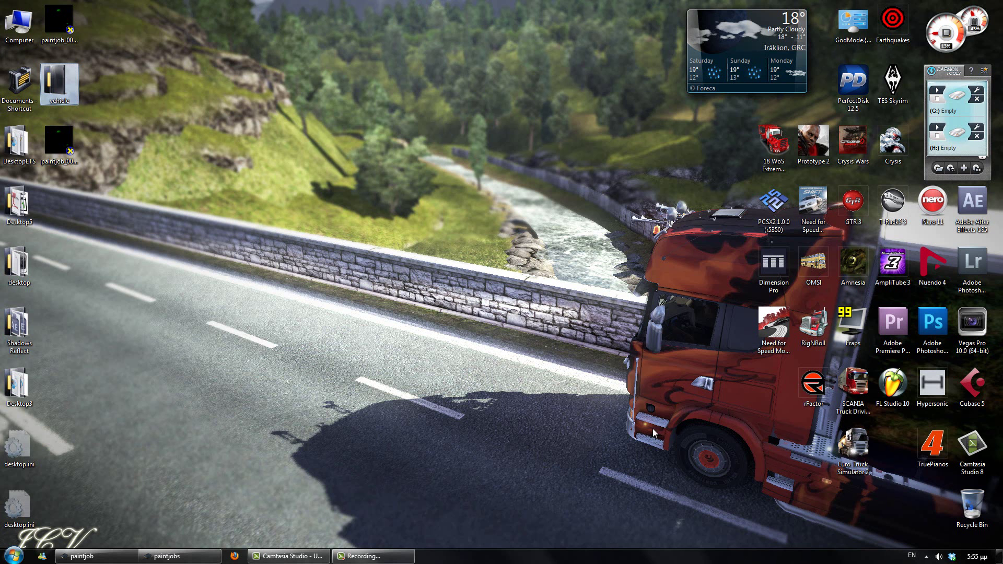
click(59, 163)
ctrl+click(58, 24)
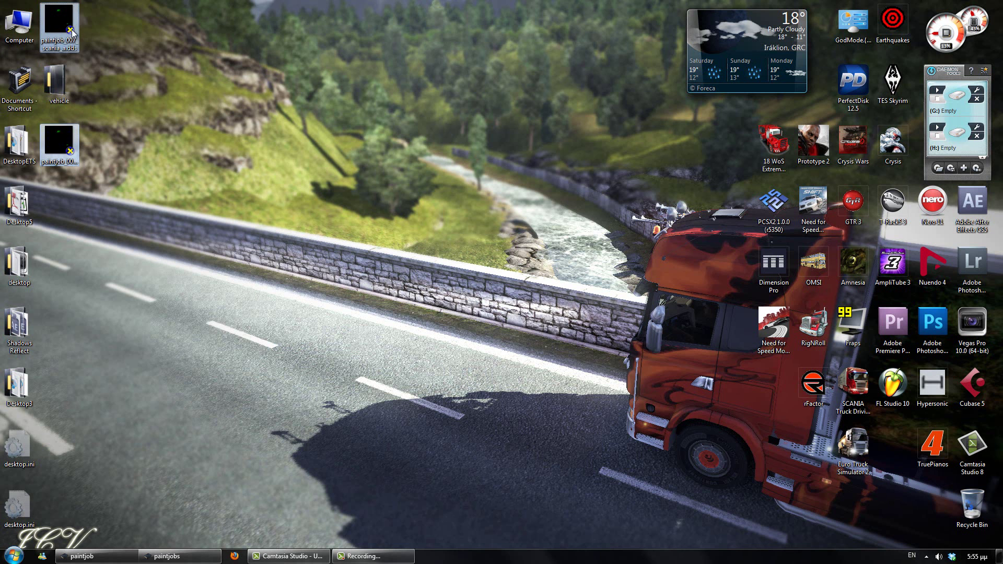
right_click(71, 31)
click(120, 176)
click(167, 556)
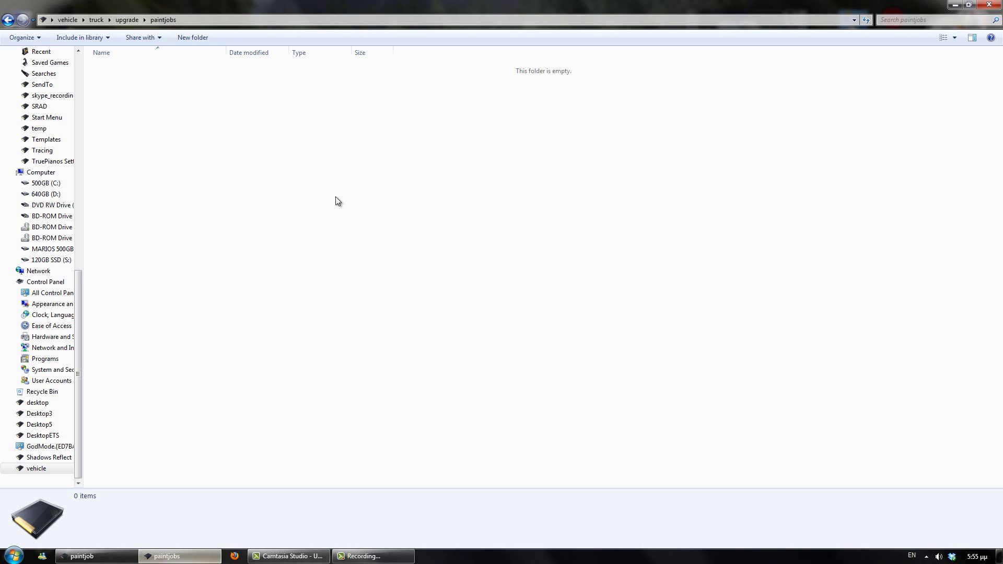
right_click(336, 197)
click(374, 271)
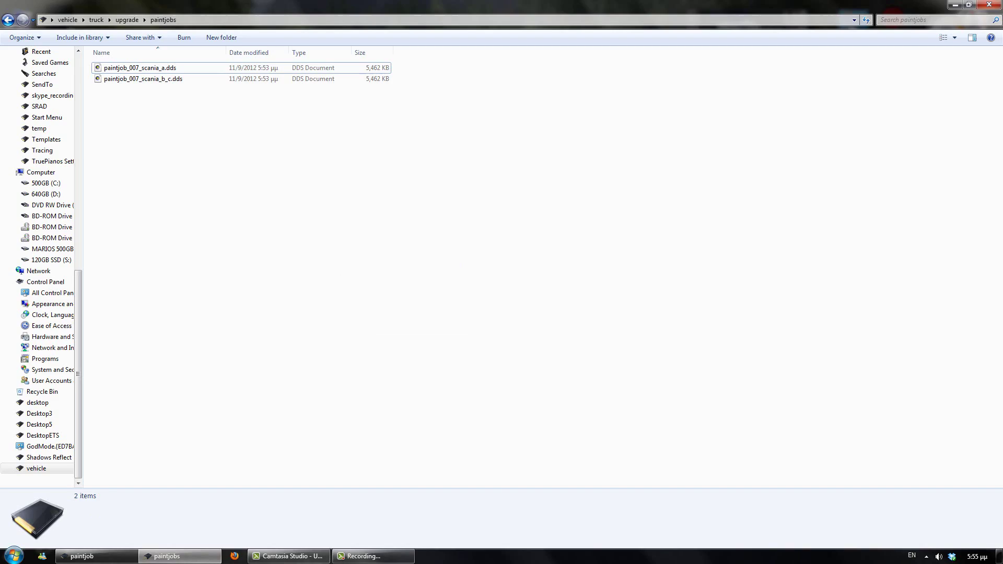
key(alt+F4)
Archive the vehicle folder as JCVs TEST PAINTJOB.scs in ZIP format with Store compression
right_click(58, 89)
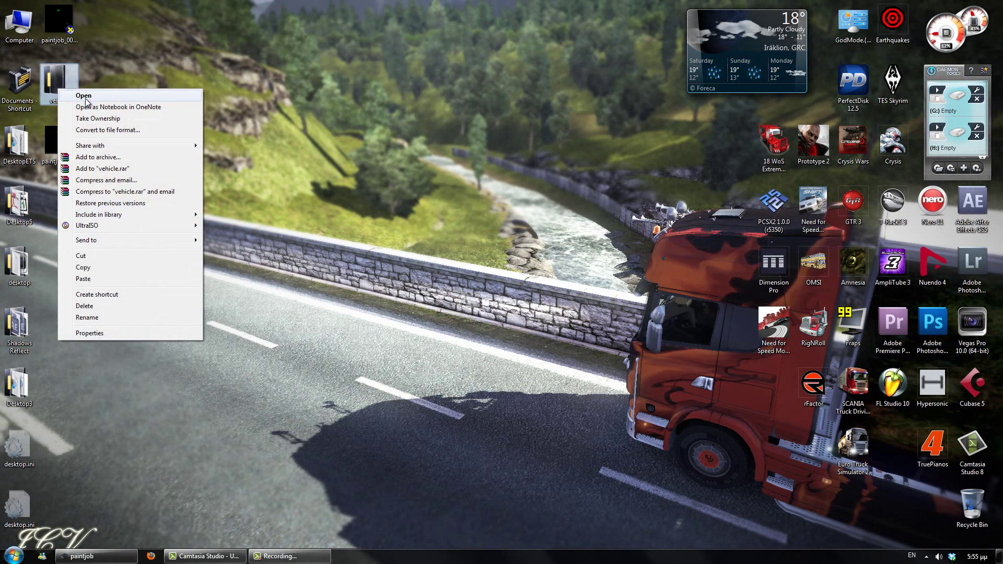
click(120, 155)
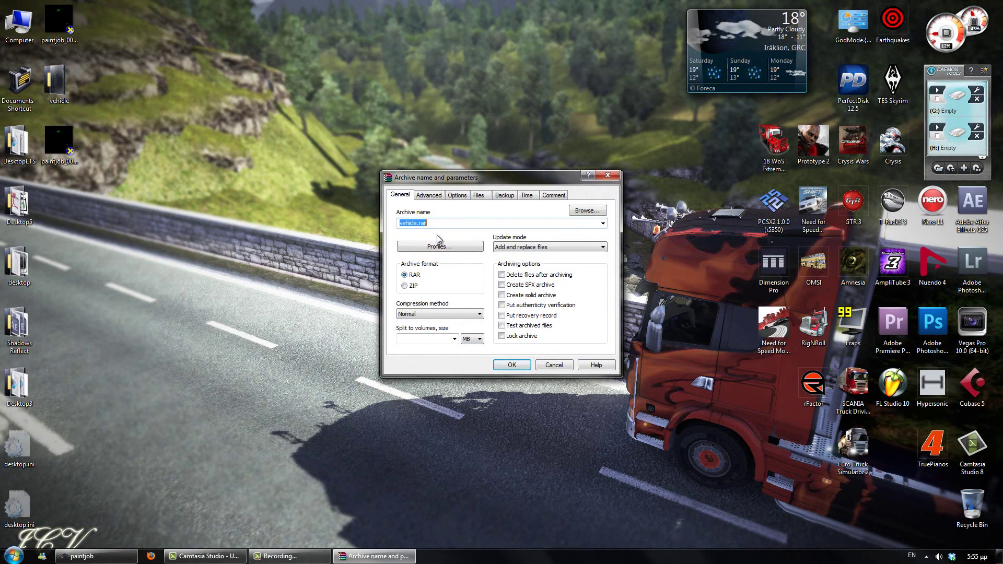
text(JCVs TEST PAINTJOB)
click(405, 286)
click(418, 313)
click(416, 324)
click(480, 220)
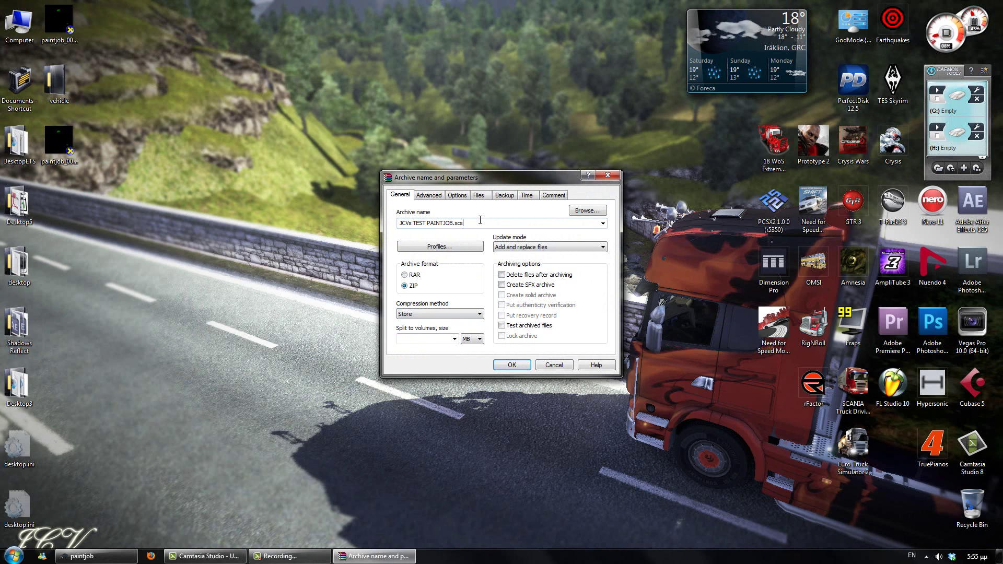
click(512, 365)
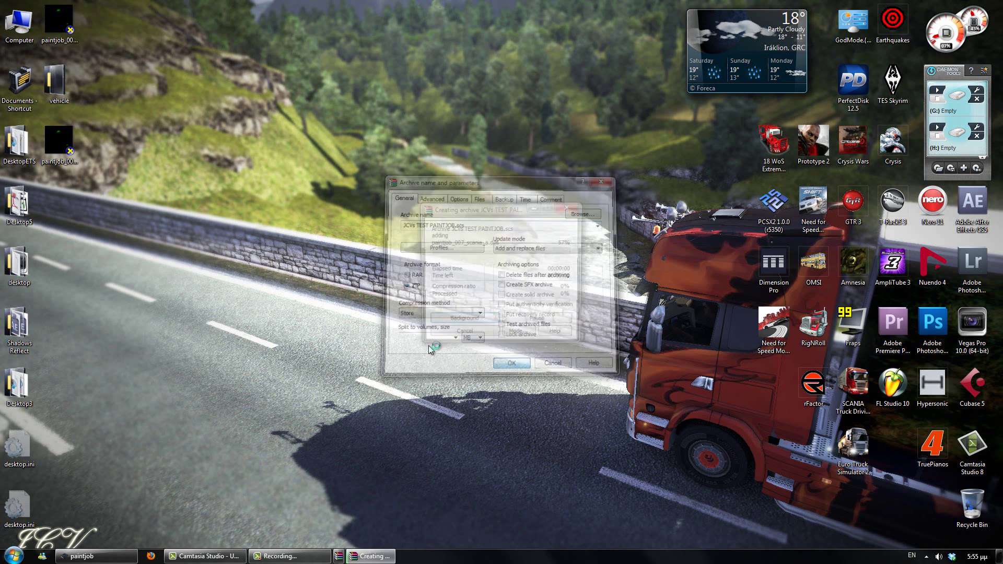
right_click(68, 210)
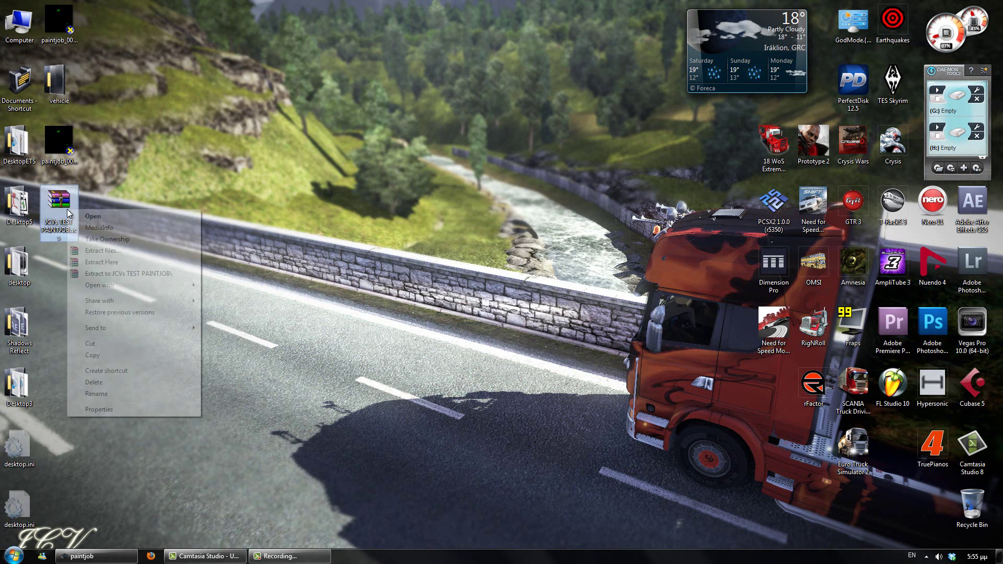
Copy JCVs TEST PAINTJOB.scs into Documents\Euro Truck Simulator 2\mod, replacing the older archive
click(110, 358)
key(super)
click(187, 327)
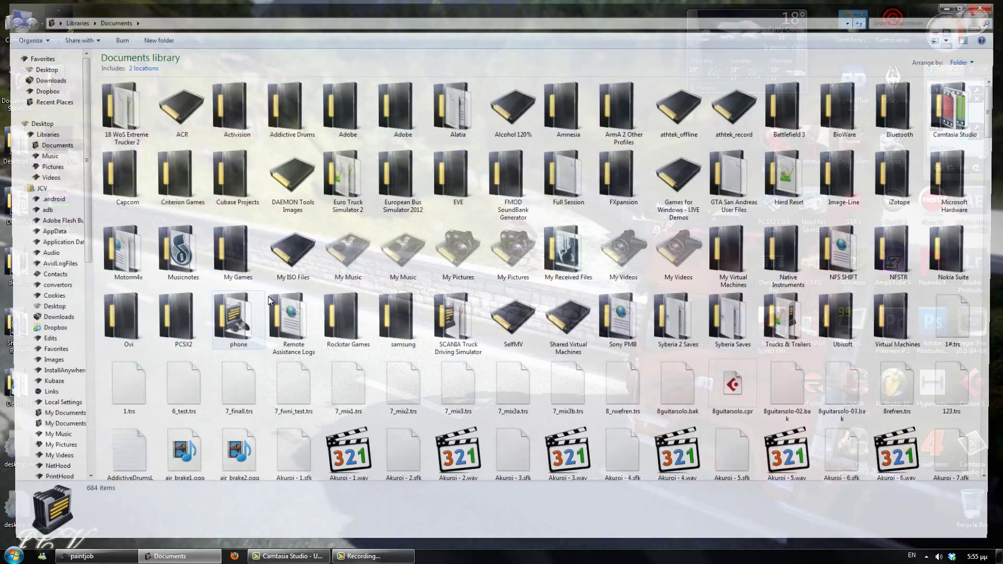
double_click(345, 178)
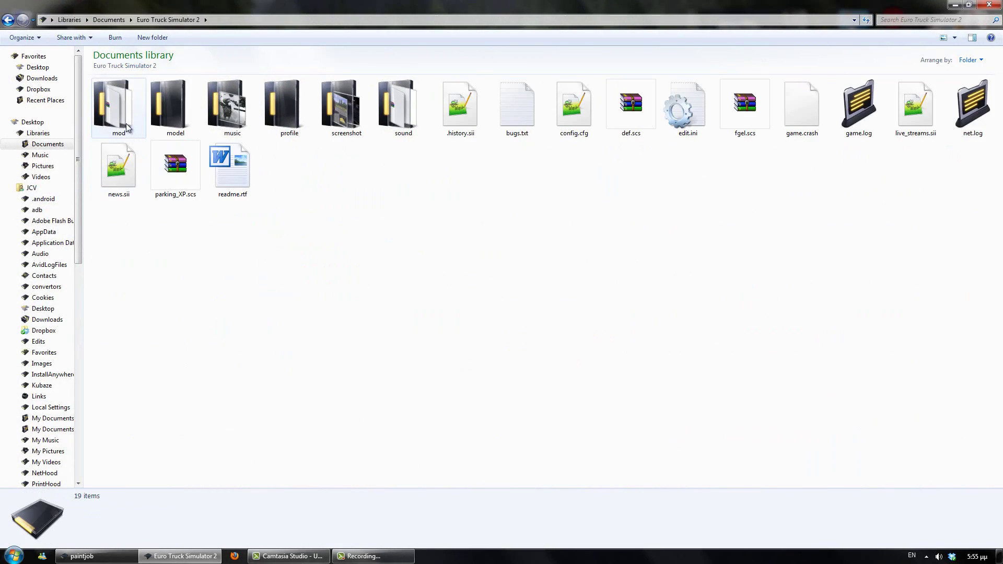
double_click(126, 124)
right_click(514, 280)
click(564, 352)
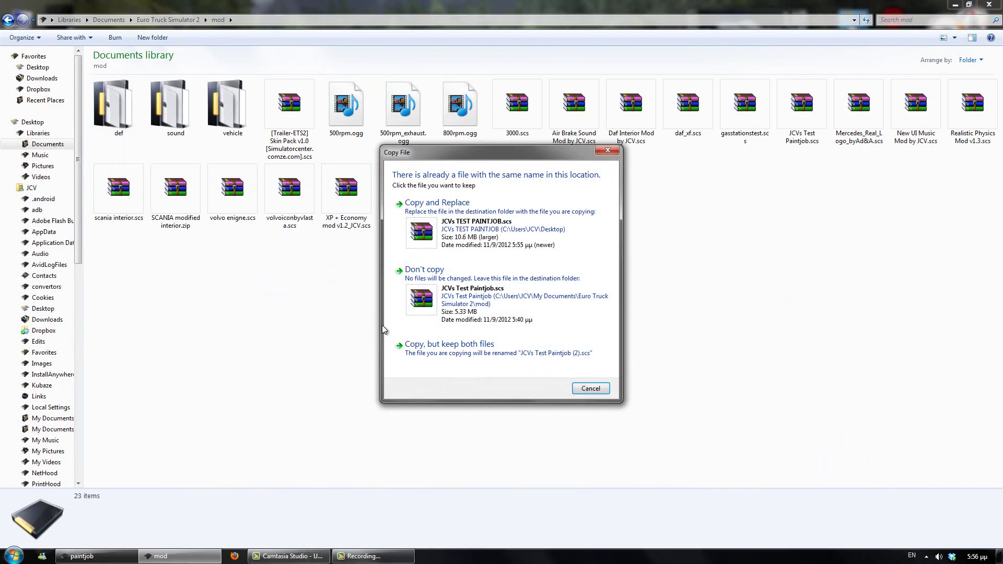
click(441, 219)
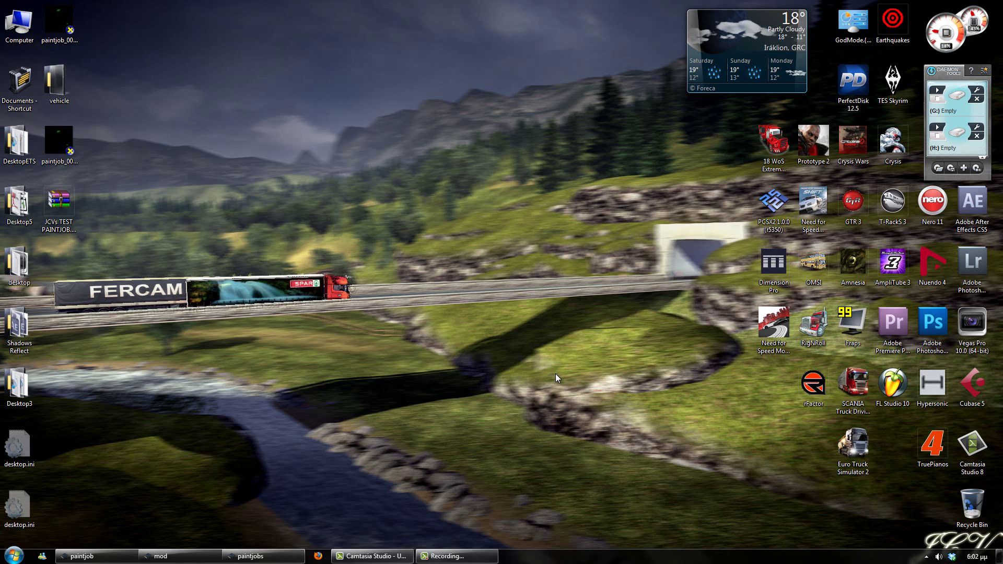
Open the desktop vehicle\truck\upgrade folder
click(96, 556)
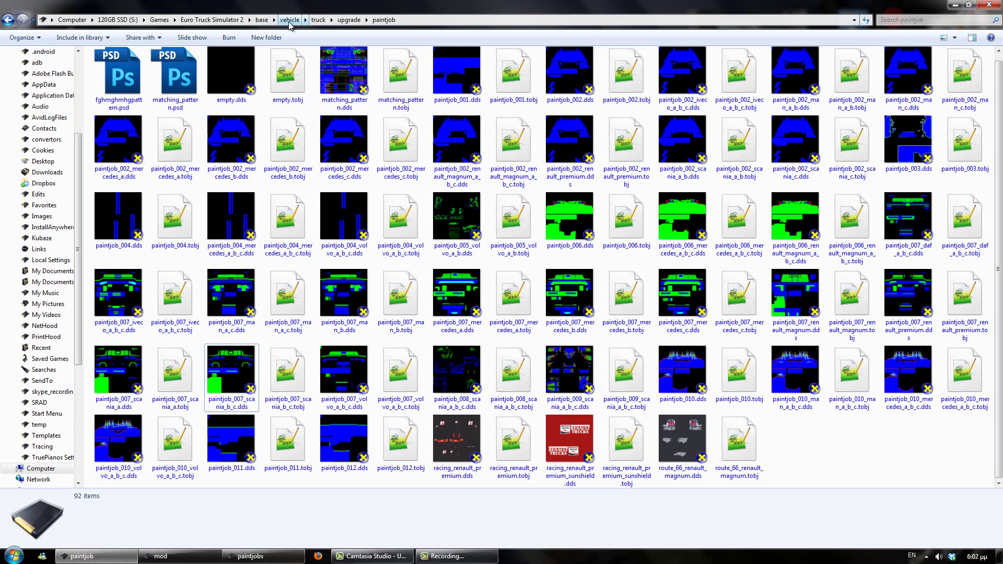
key(super+d)
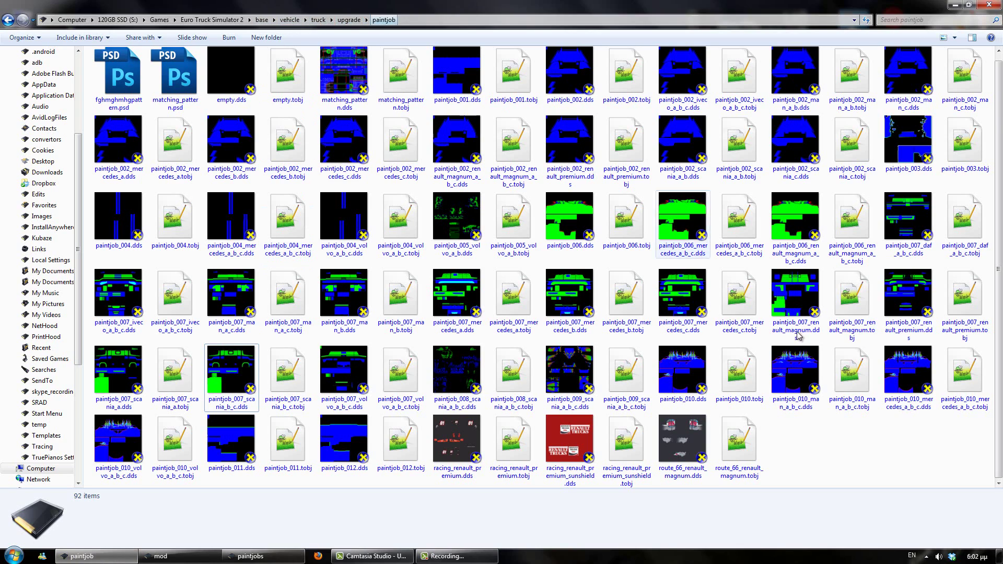
double_click(59, 81)
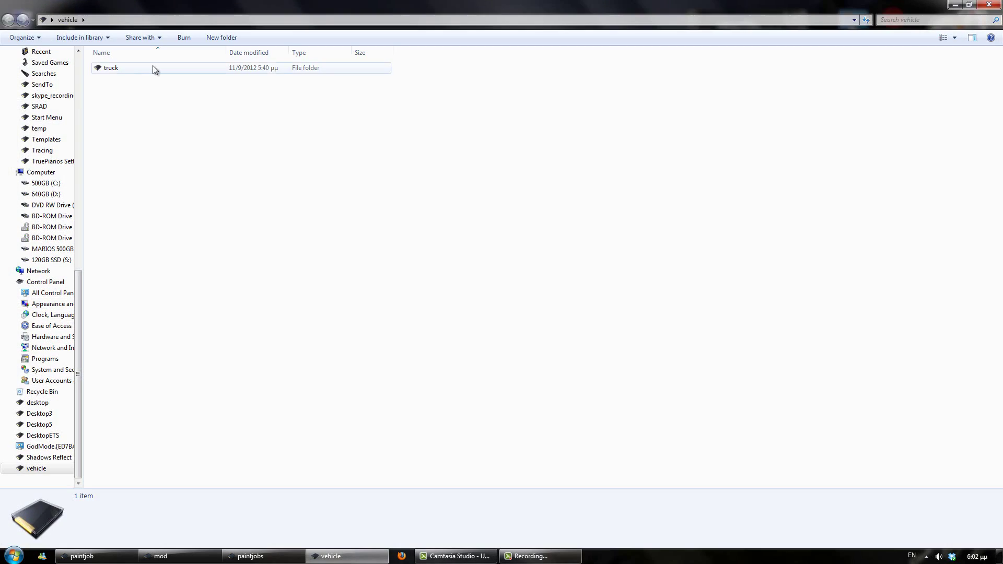
double_click(152, 67)
click(110, 68)
double_click(111, 68)
Rename paintjobs to paintjob, check its contents, and close the folder windows
click(137, 70)
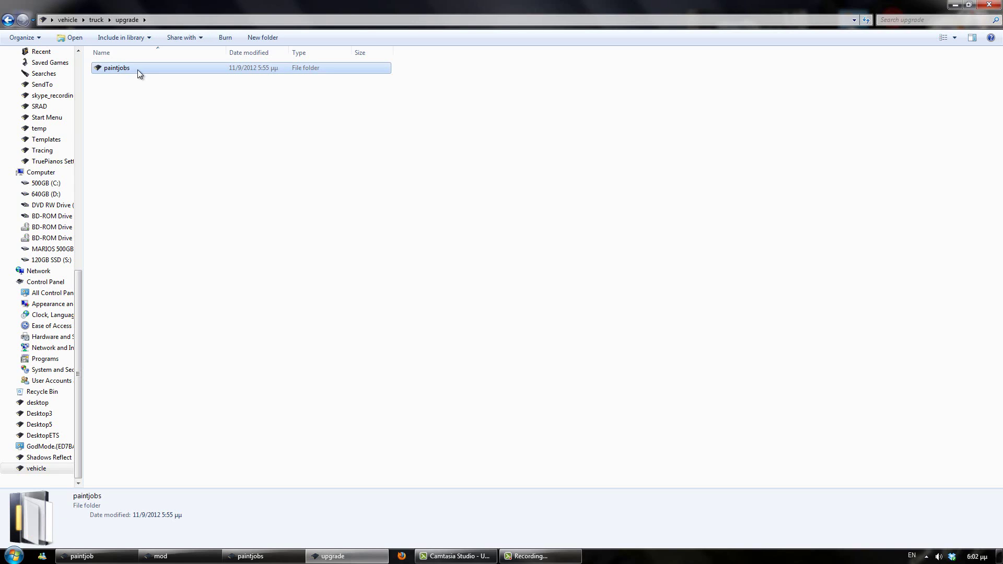
click(127, 70)
key(End)
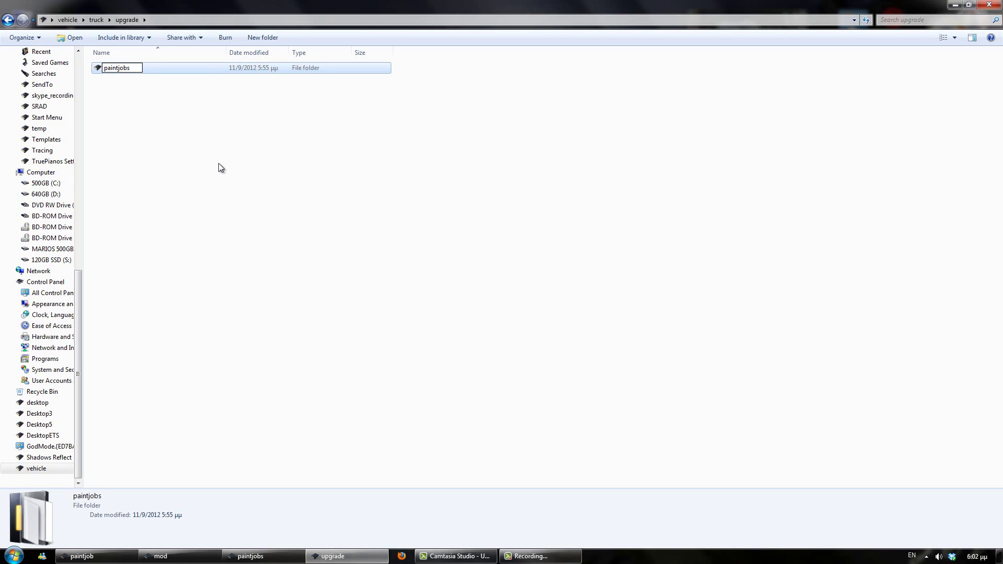
key(BackSpace)
key(Return)
double_click(126, 68)
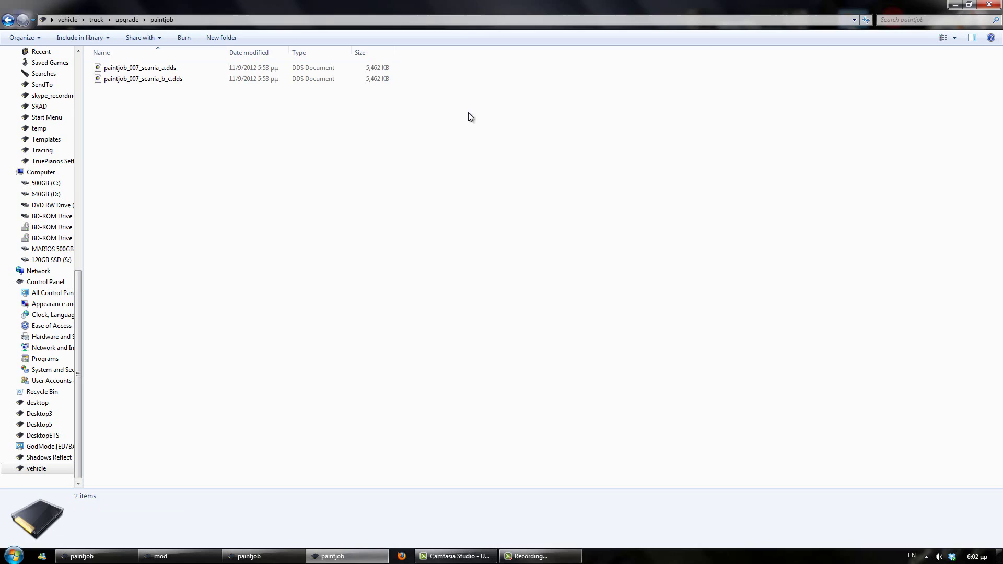
key(alt+F4)
key(super+d)
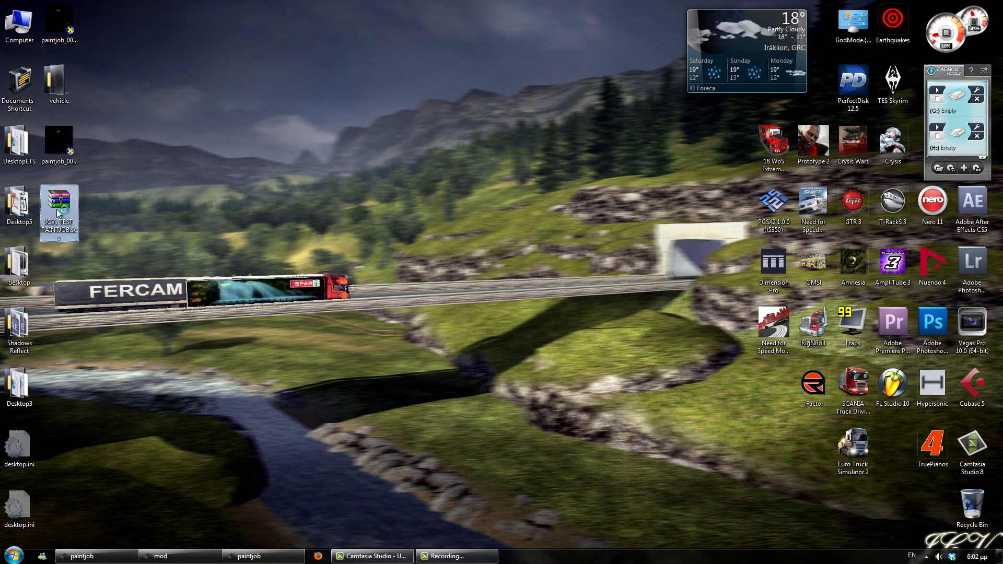
Inside JCVs TEST PAINTJOB.scs, rename vehicle\truck\upgrade\paintjobs to paintjob and close WinRAR
double_click(398, 215)
double_click(400, 215)
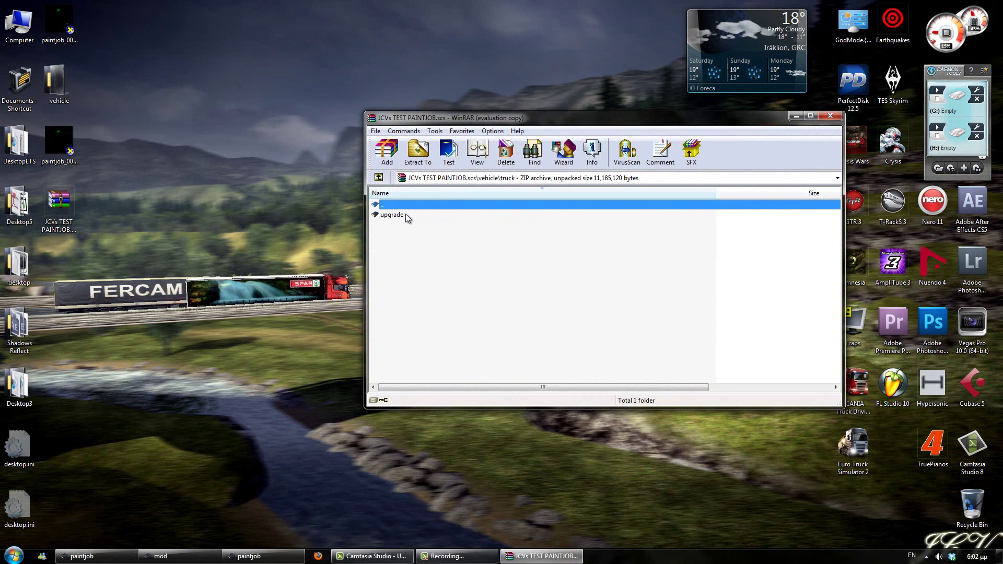
double_click(401, 216)
double_click(402, 215)
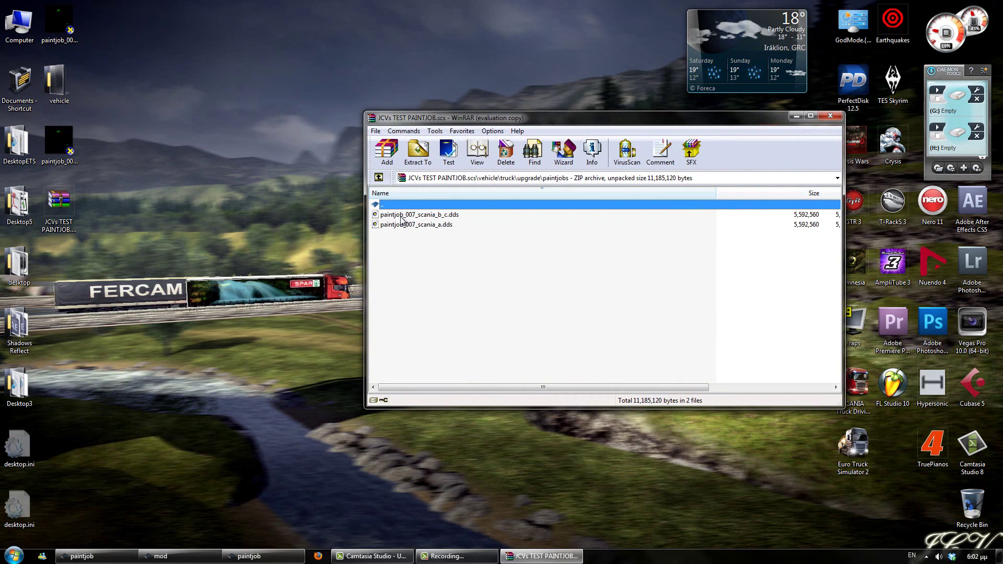
key(BackSpace)
click(411, 214)
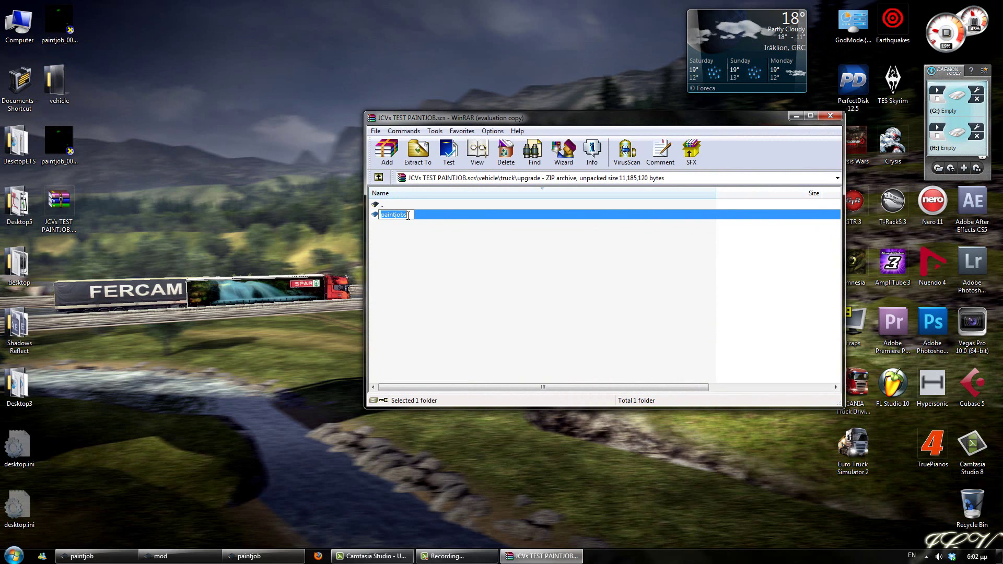
key(Return)
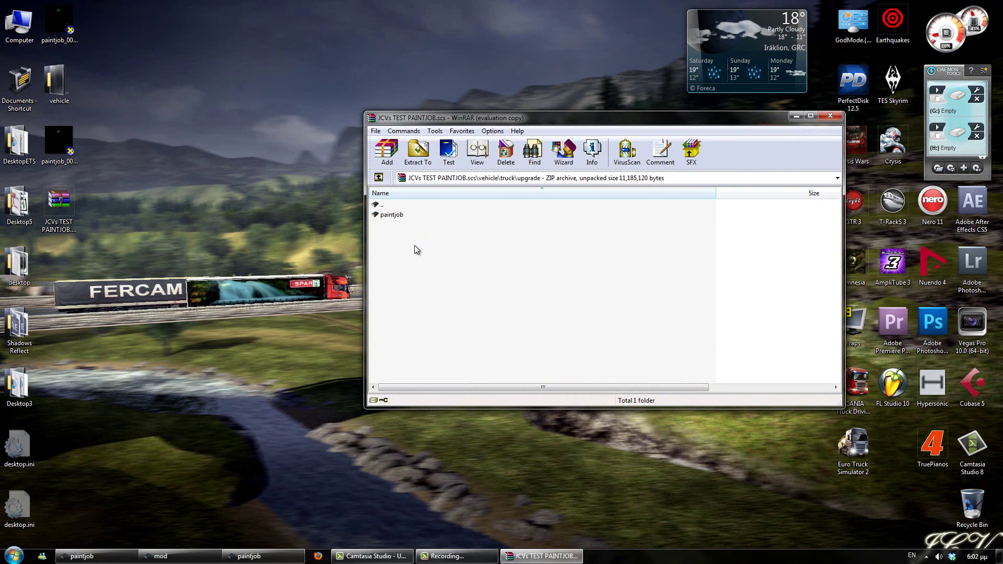
click(831, 116)
drag(59, 206, 105, 211)
click(130, 199)
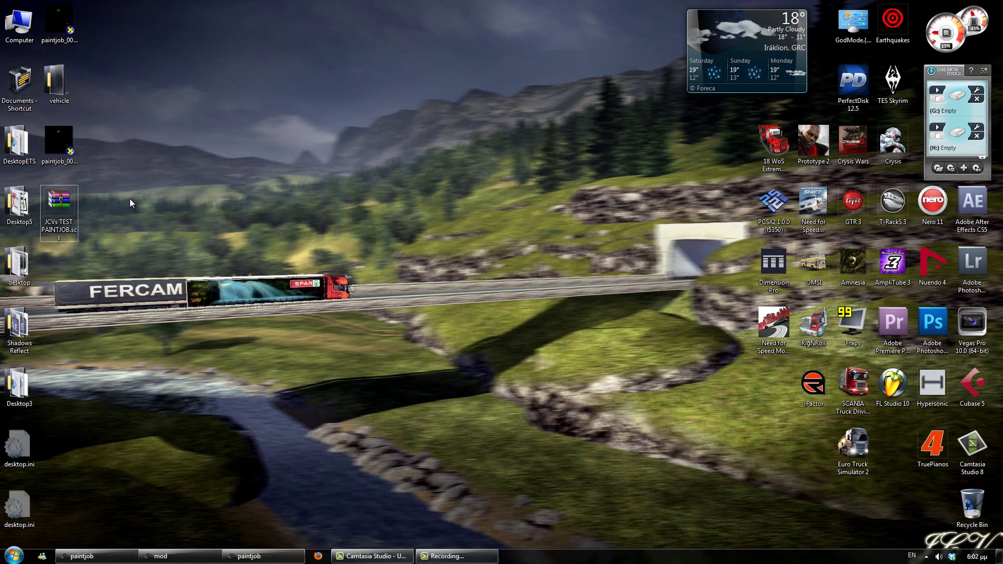